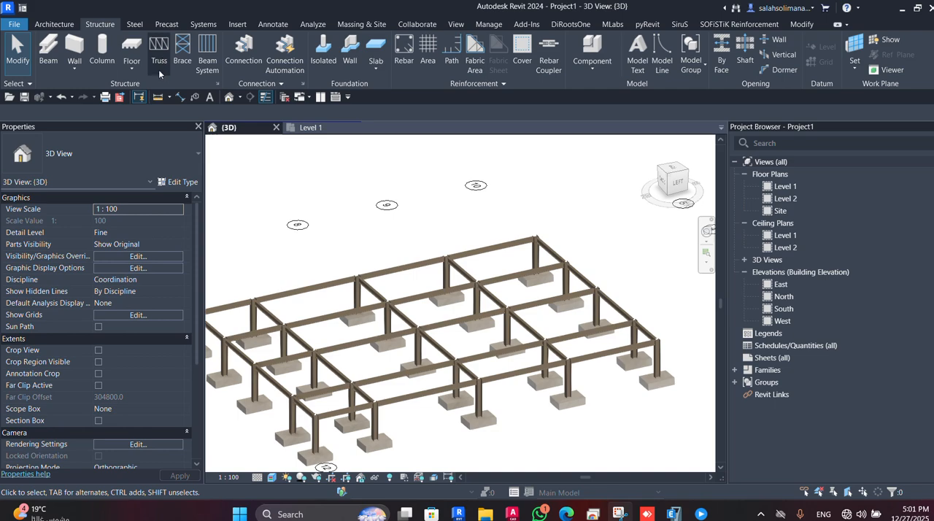
Start placing a structural truss and review the truss types available in the project.
left_click(159, 51)
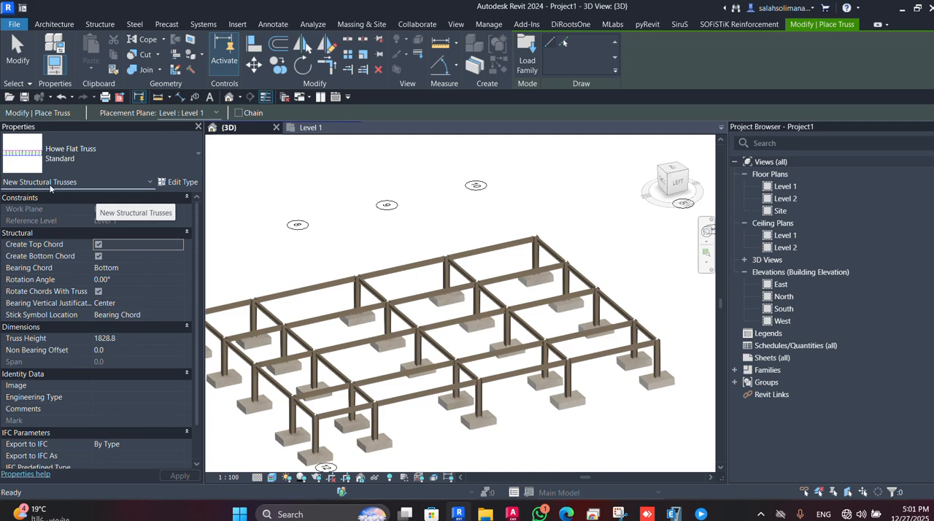
left_click(103, 155)
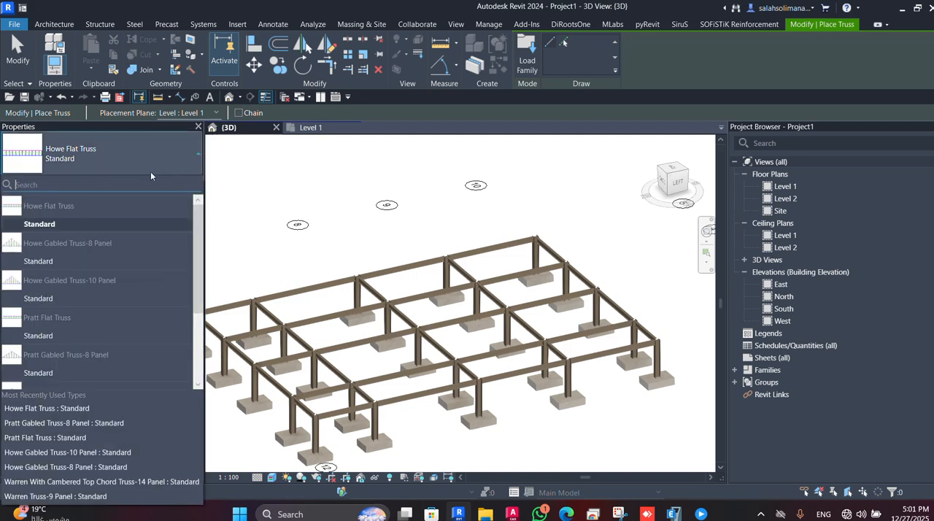
scroll(36, 336, "down", 3)
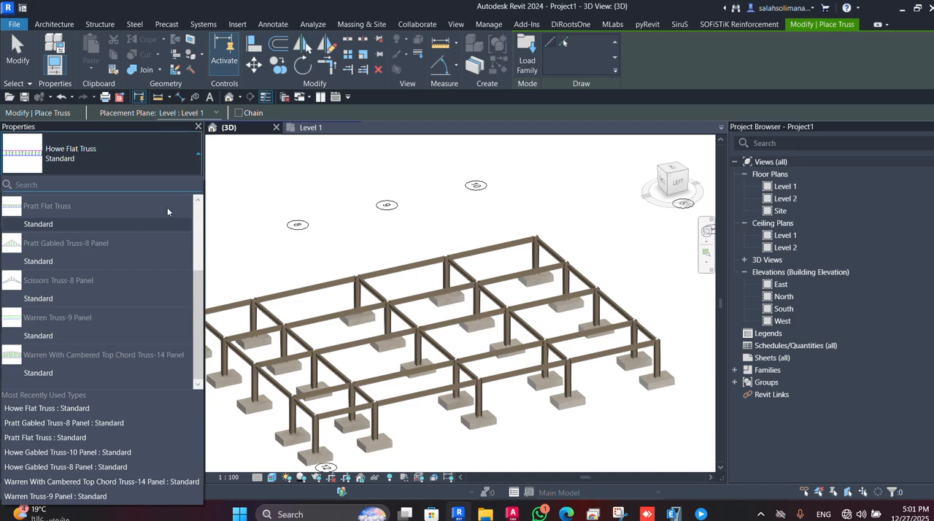
Load the Howe Gabled Truss-10 Panel family from the Structural Trusses library folder.
left_click(527, 58)
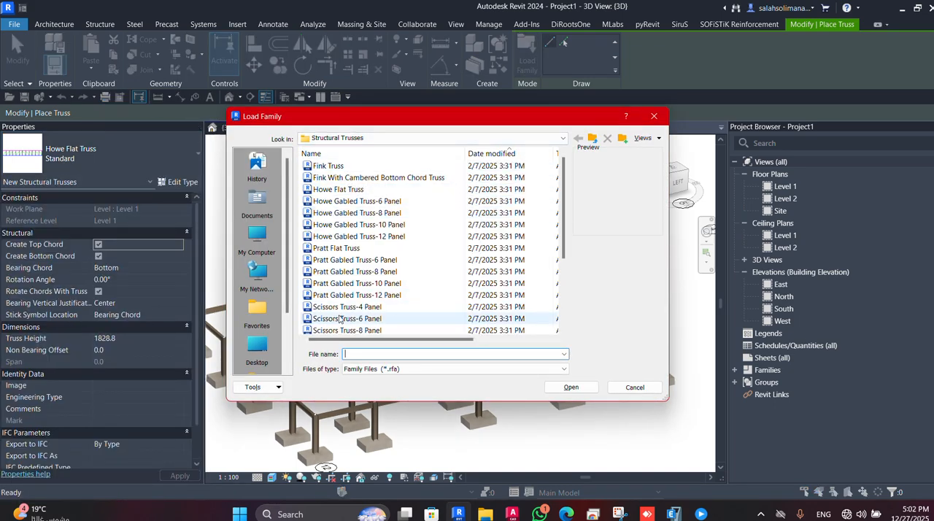
left_click(347, 212)
left_click(350, 248)
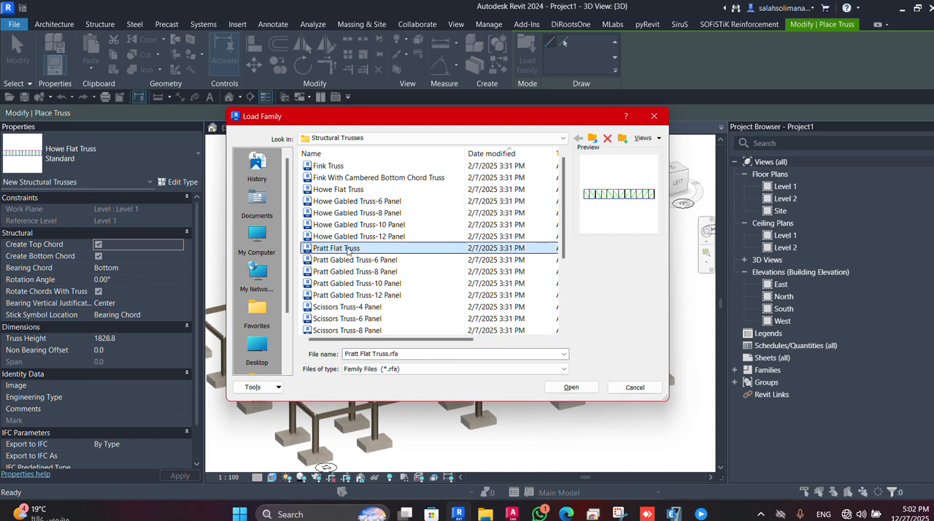
left_click(362, 224)
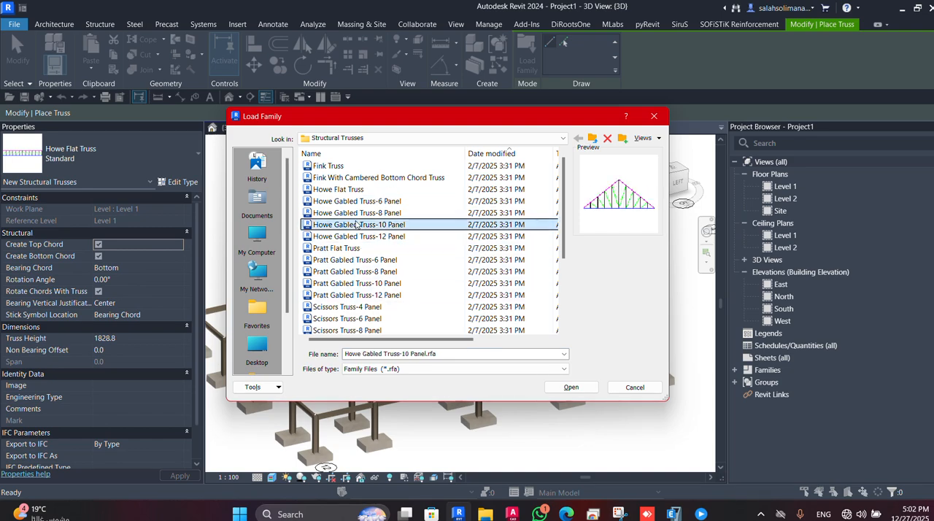
left_click(571, 387)
Examine the steel frame from several sides and review the placement plane options for the truss.
scroll(326, 304, "up", 1)
middle_click_drag(325, 302, 432, 254)
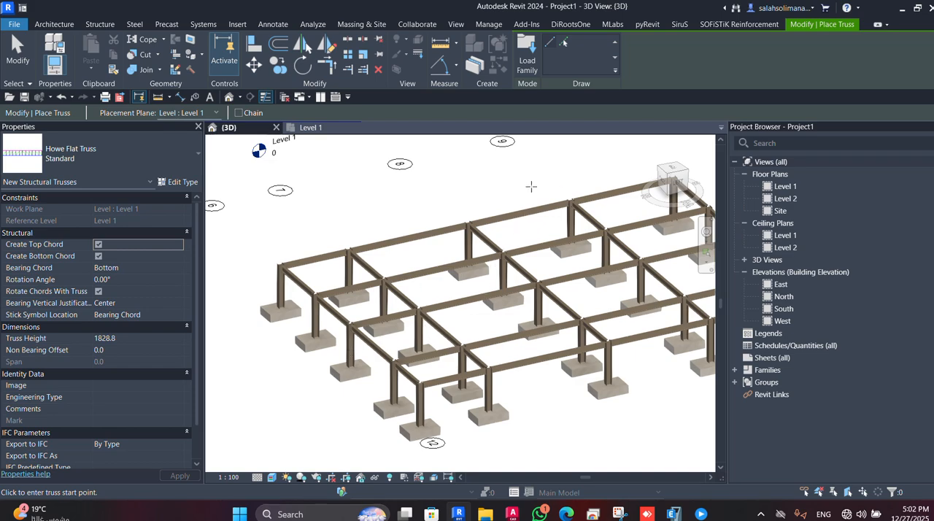
scroll(387, 337, "down", 1)
middle_click_drag(371, 393, 487, 410)
middle_click_drag(354, 423, 378, 214, "shift")
middle_click_drag(452, 236, 547, 261)
scroll(402, 369, "down", 1)
middle_click_drag(437, 371, 566, 362)
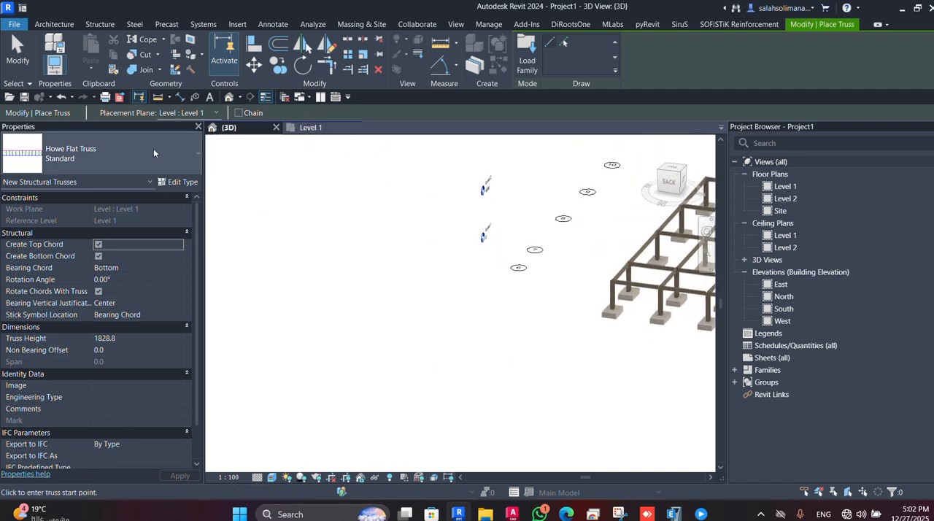
left_click(217, 113)
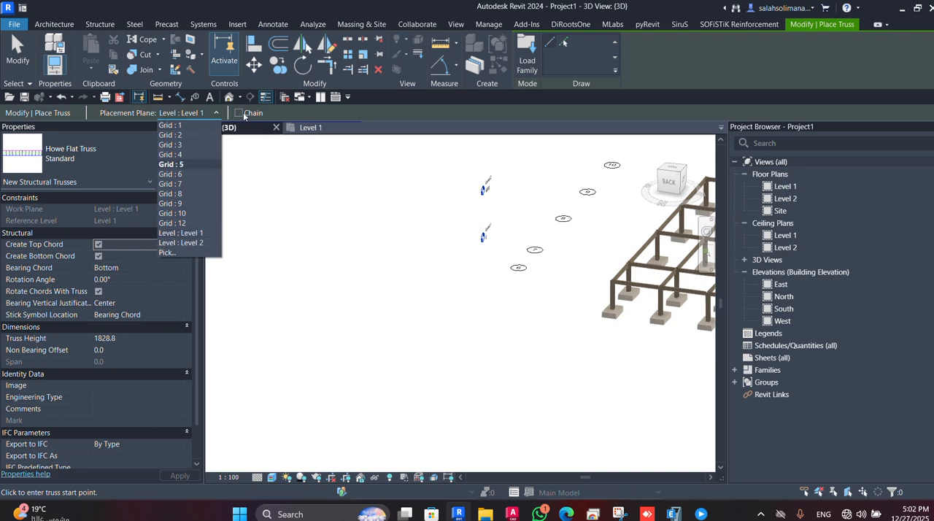
left_click(330, 115)
Place a trial Howe Flat Truss on Level 1 in the empty area beside the frame.
scroll(314, 162, "down", 2)
middle_click_drag(390, 259, 418, 314)
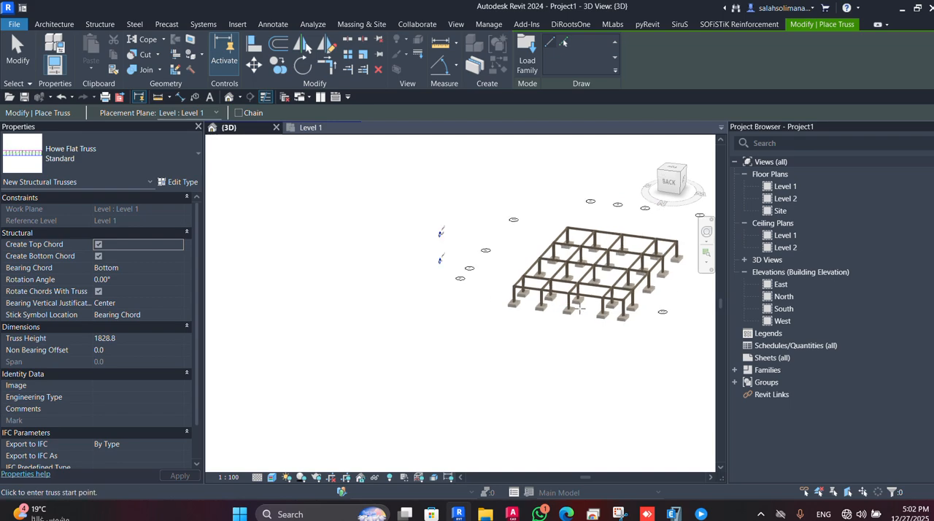
scroll(486, 319, "up", 4)
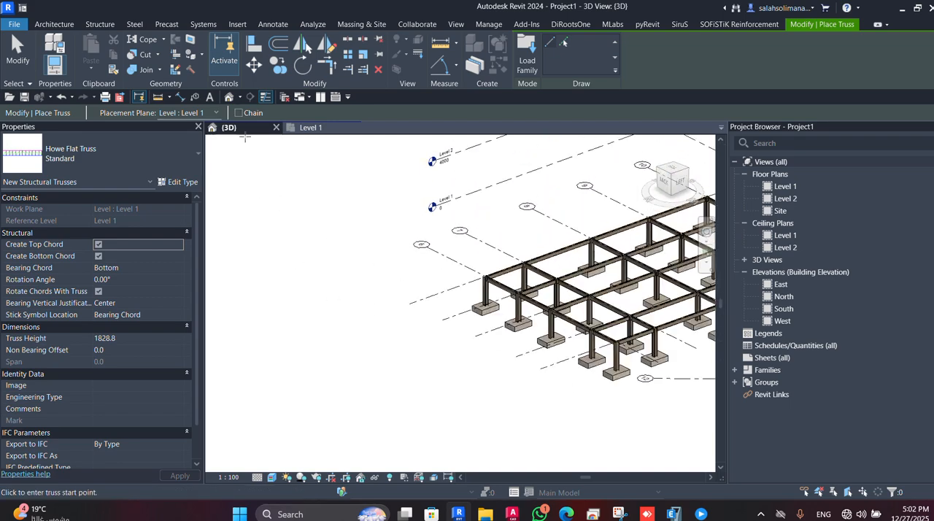
middle_click_drag(328, 327, 378, 332)
left_click(421, 373)
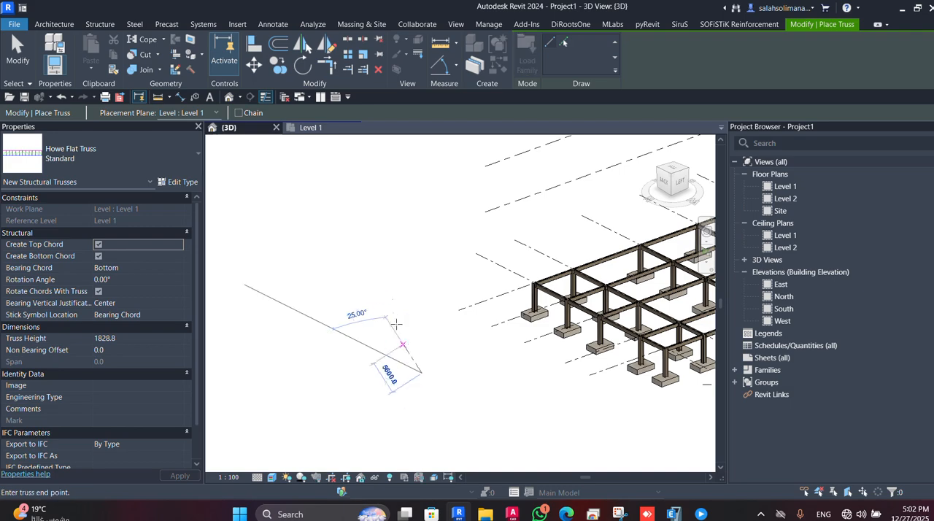
left_click(354, 315)
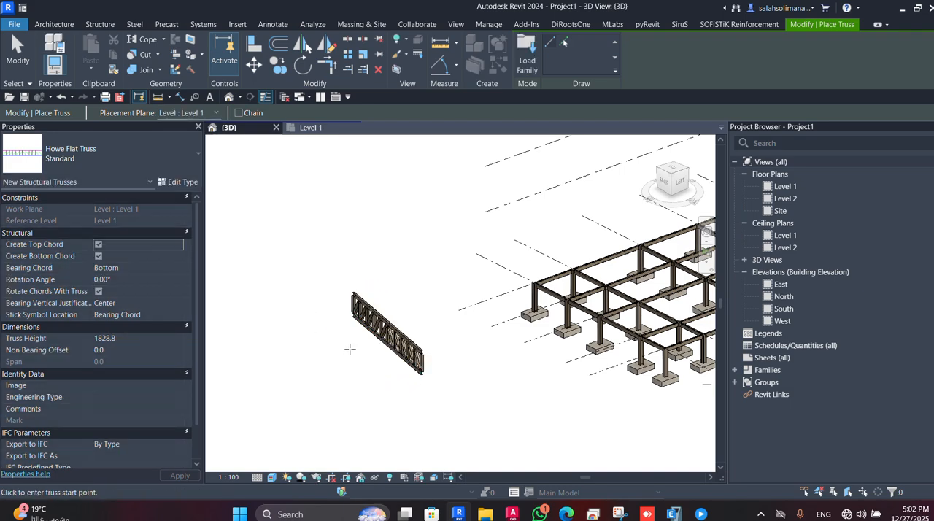
Enable chained placement and draw a run of connected Howe Flat Trusses in the empty area beside the frame.
middle_click_drag(317, 396, 409, 376, "shift")
middle_click_drag(309, 290, 365, 234)
left_click(239, 113)
middle_click_drag(314, 300, 496, 256)
left_click(490, 291)
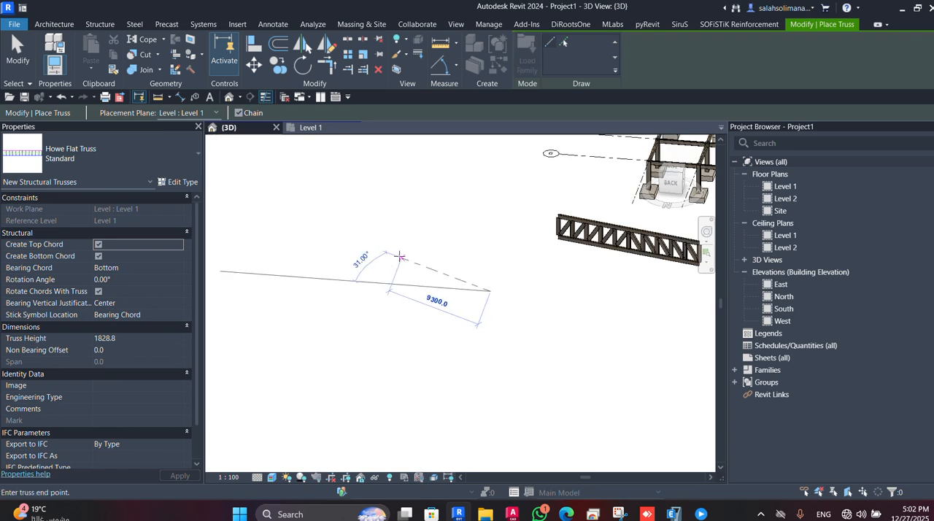
left_click(393, 254)
left_click(310, 280)
left_click(386, 382)
key("Escape")
key("Escape")
Delete the single trial truss and the chained run of trusses beside the frame.
scroll(482, 379, "down", 4)
middle_click_drag(481, 379, 465, 370)
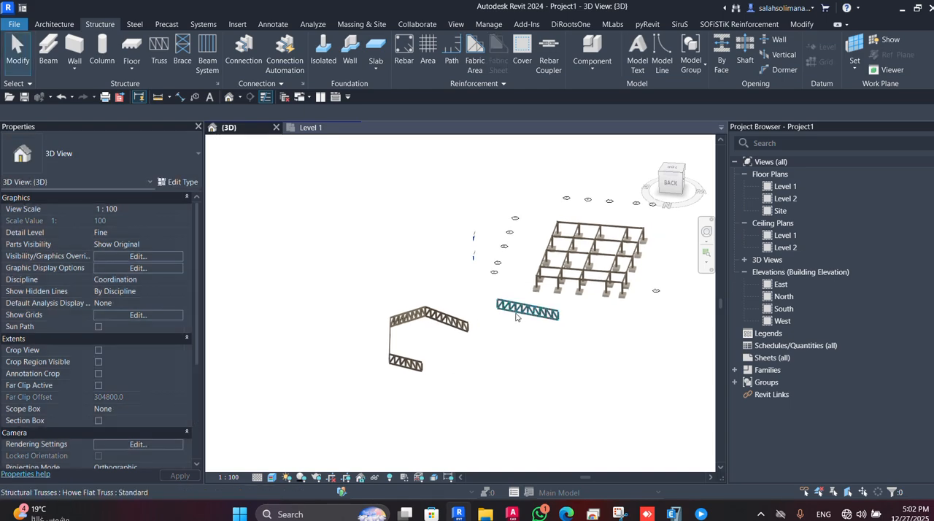
left_click(517, 314)
key("Delete")
left_click_drag(473, 307, 355, 416)
key("Delete")
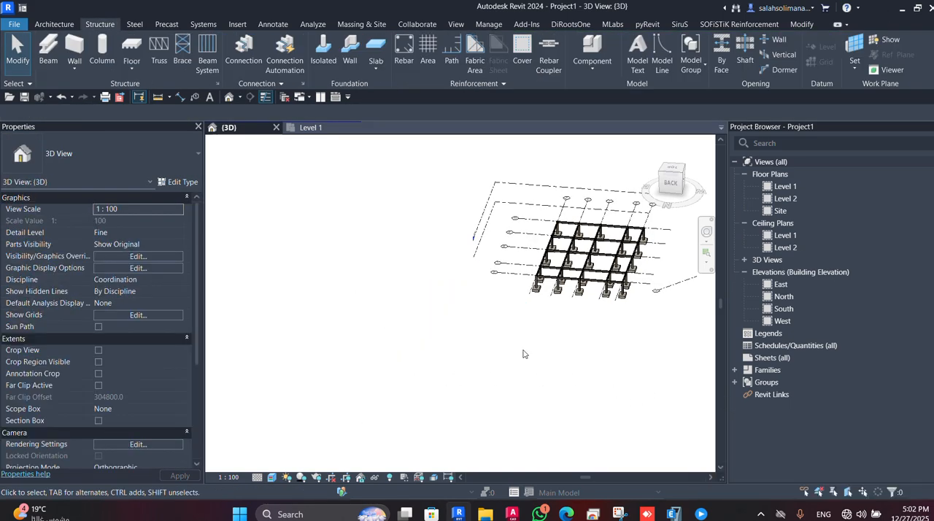
Place a Howe Flat Truss spanning 3000 mm between the tops of the front corner column and its neighbouring column.
middle_click_drag(523, 349, 467, 359)
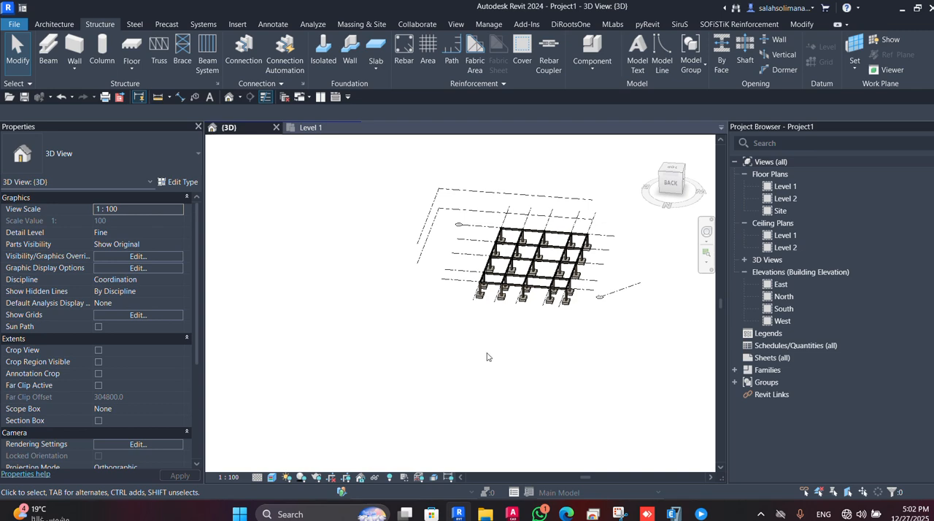
scroll(478, 335, "down", 1)
middle_click_drag(351, 290, 233, 354)
scroll(387, 388, "up", 3)
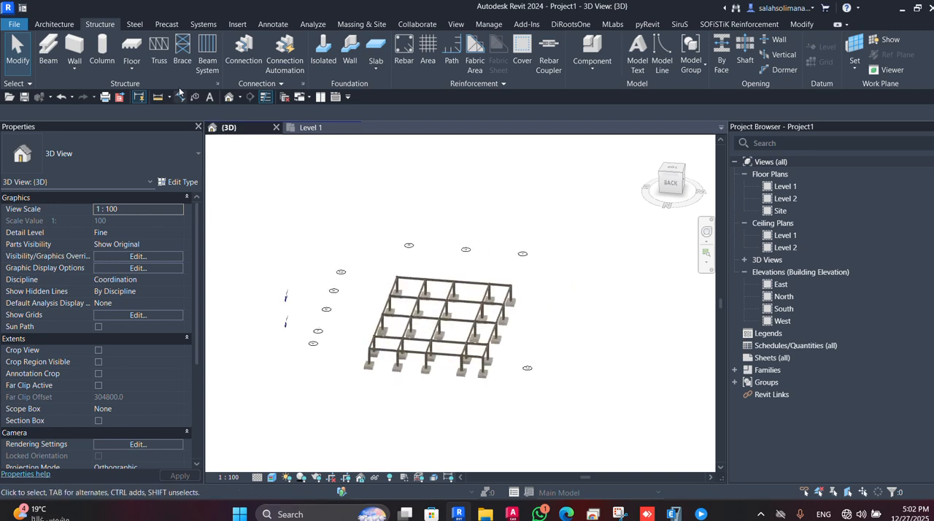
left_click(159, 49)
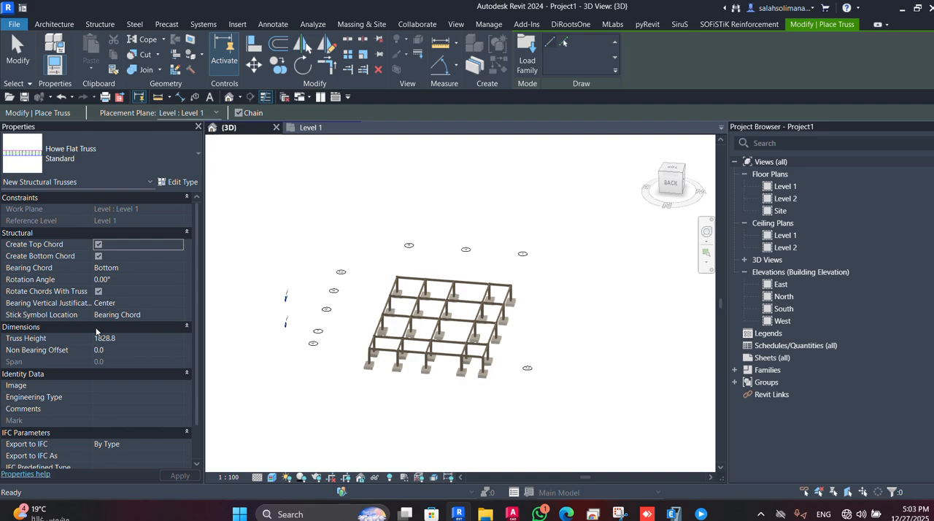
scroll(496, 394, "up", 6)
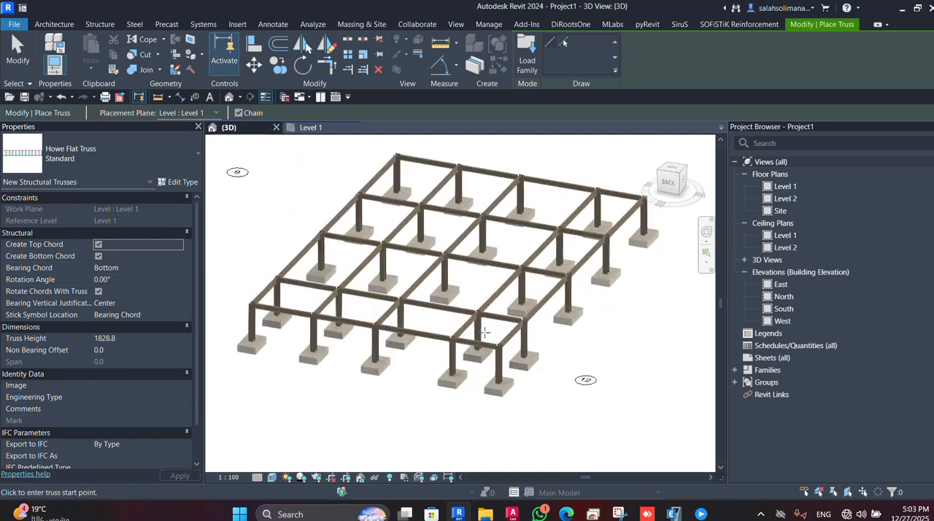
scroll(509, 373, "up", 2)
left_click(510, 353)
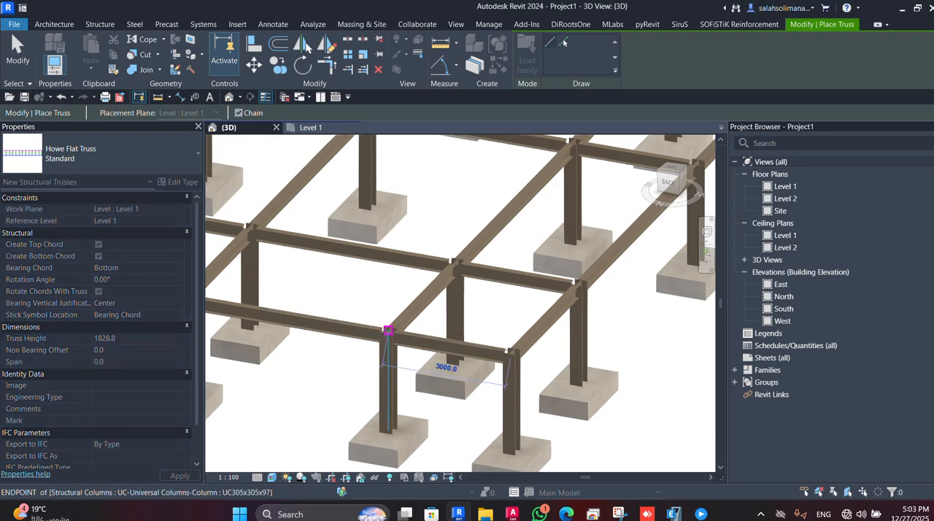
left_click(388, 331)
middle_click_drag(401, 354, 525, 341, "shift")
key("Escape")
Switch off the placed truss's top chord and apply the setting back on.
scroll(577, 341, "up", 2)
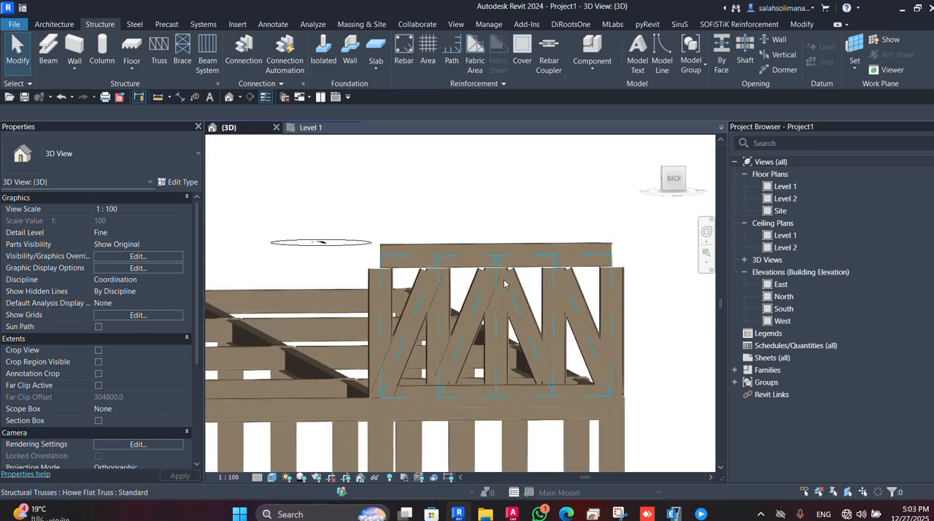
left_click(498, 285)
scroll(539, 343, "down", 2)
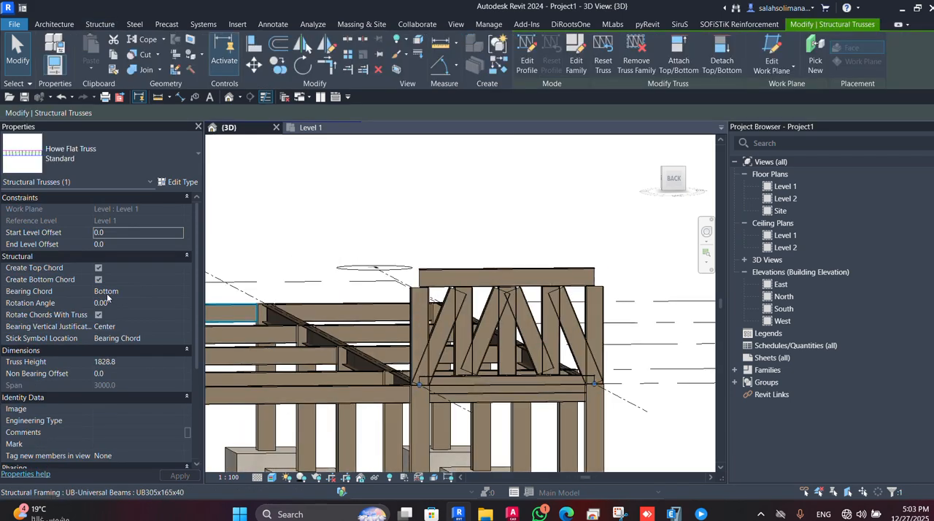
left_click(99, 268)
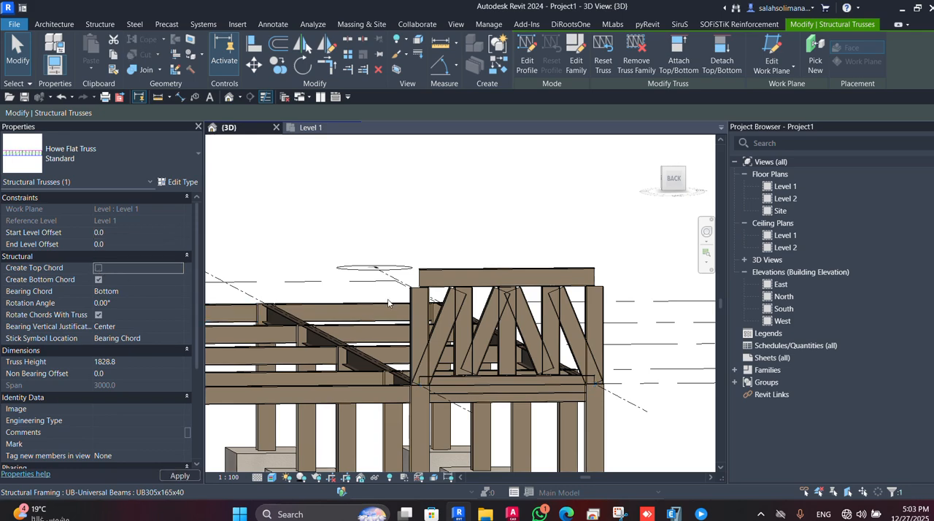
scroll(527, 325, "up", 3)
scroll(527, 325, "down", 3)
left_click(99, 269)
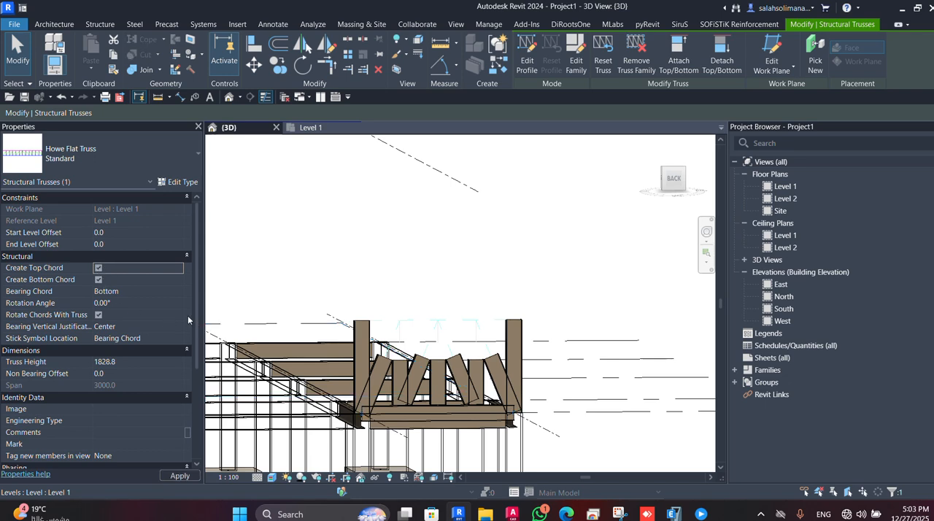
left_click(180, 476)
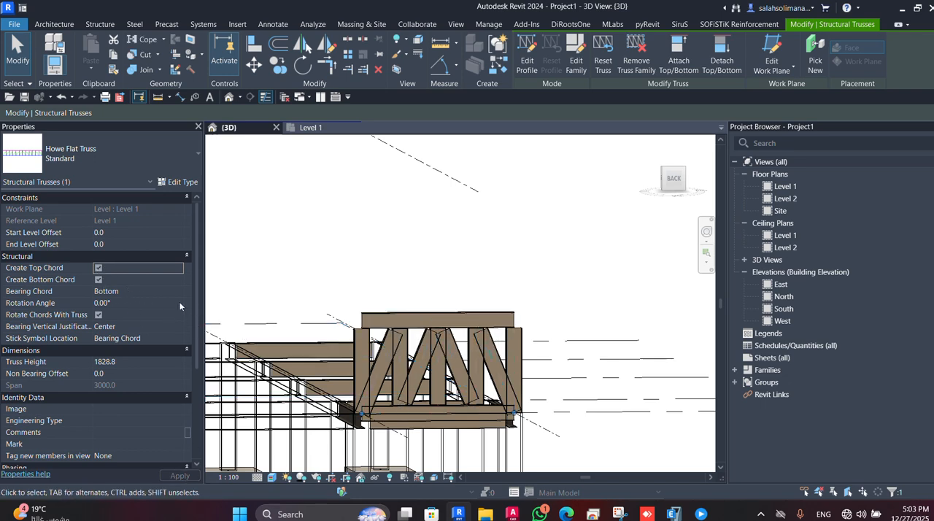
Switch off the placed truss's bottom chord and turn it back on.
left_click(99, 280)
scroll(477, 412, "up", 3)
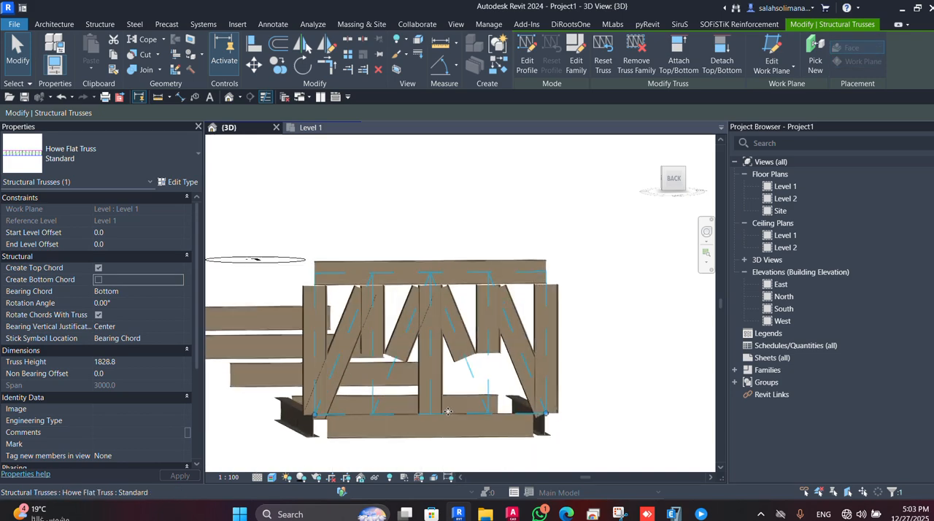
scroll(477, 407, "down", 2)
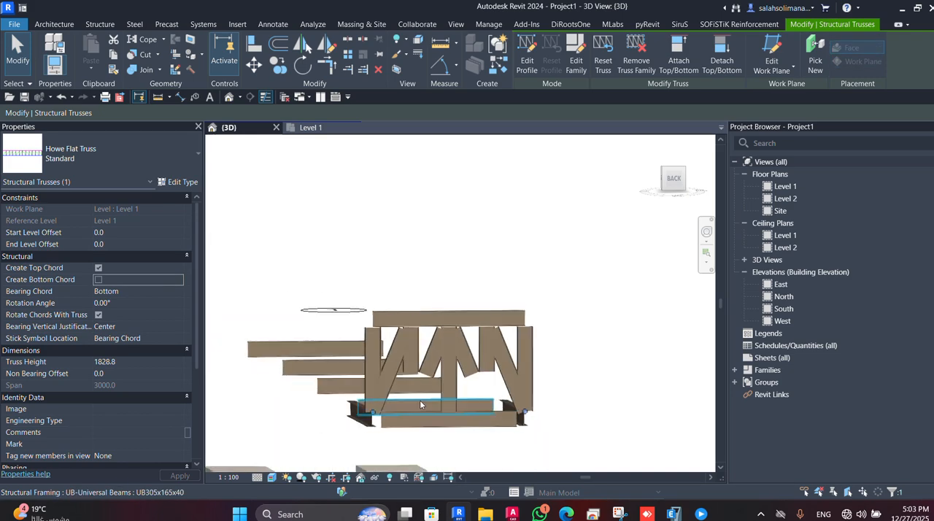
left_click(99, 279)
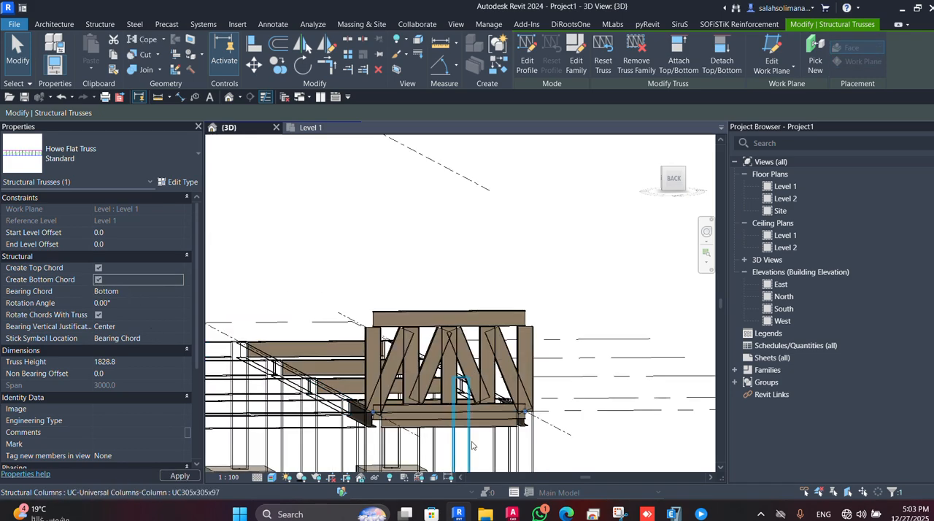
middle_click_drag(474, 433, 530, 350)
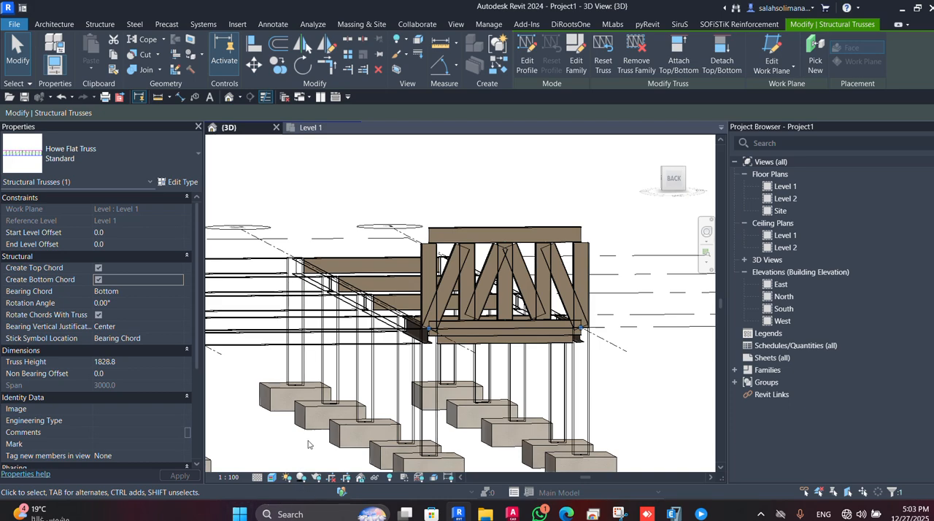
mouse_move(460, 410)
middle_mouse_down("shift")
mouse_move(496, 352)
mouse_move(450, 395)
middle_mouse_up("shift")
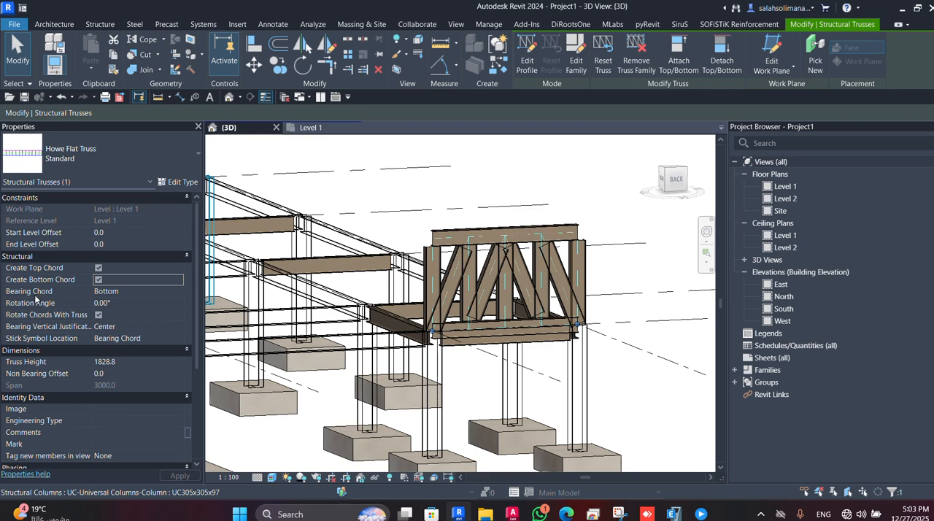
Set the placed truss's bearing chord to Top and back to Bottom.
left_click(179, 295)
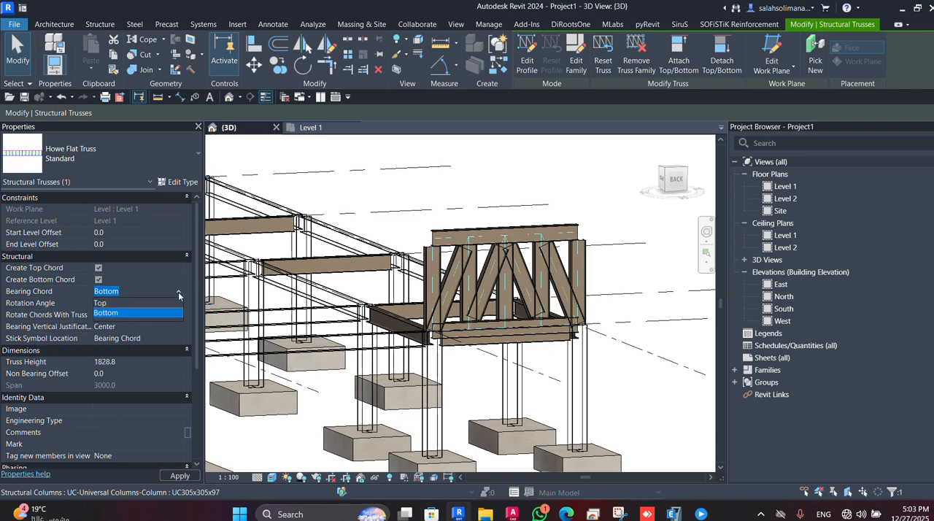
left_click(102, 302)
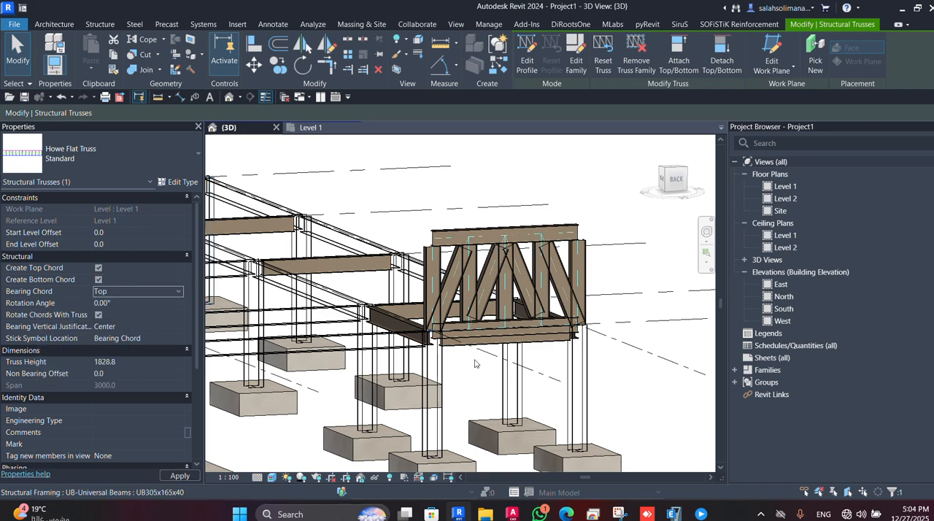
scroll(514, 359, "up", 3)
middle_click_drag(515, 358, 495, 329)
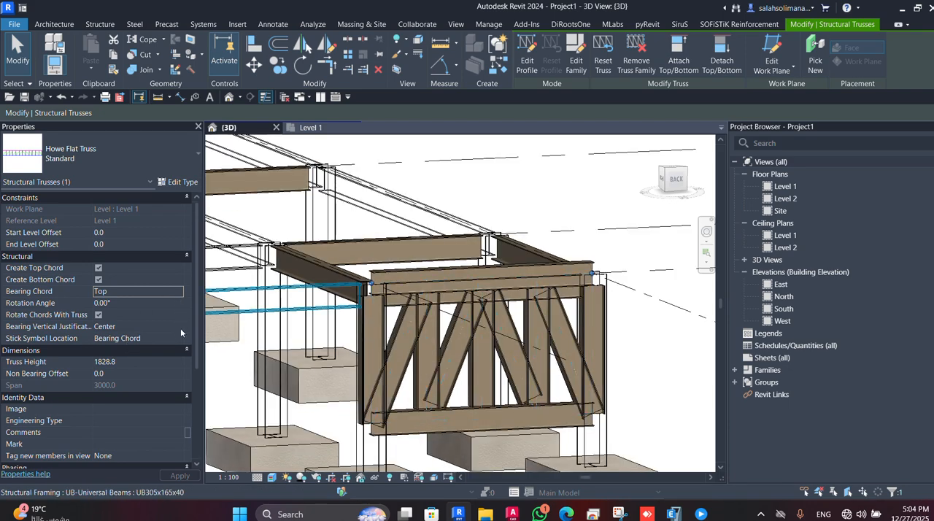
left_click(181, 291)
left_click(127, 315)
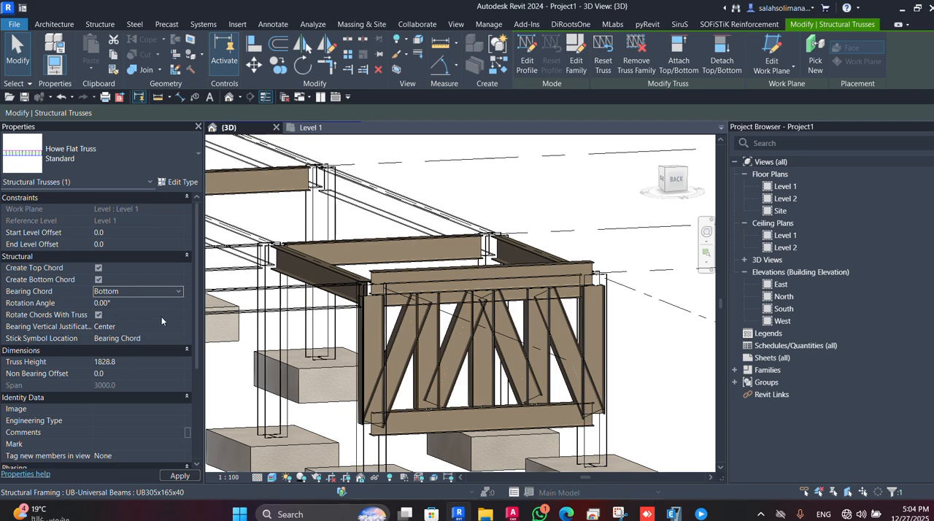
Apply the Bottom bearing chord to the truss and set its start level offset to -500.
left_click(180, 475)
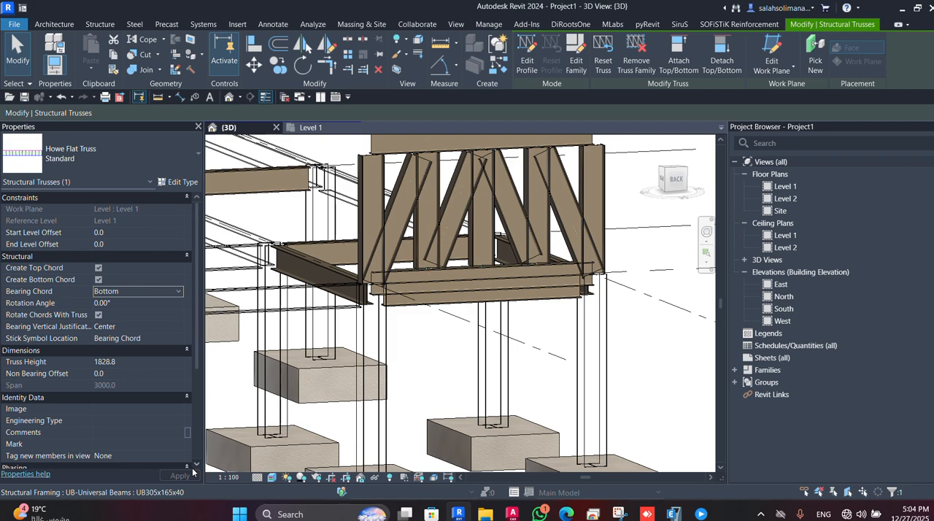
scroll(483, 303, "down", 3)
middle_click_drag(483, 302, 423, 340, "shift")
left_click(129, 232)
type("-5")
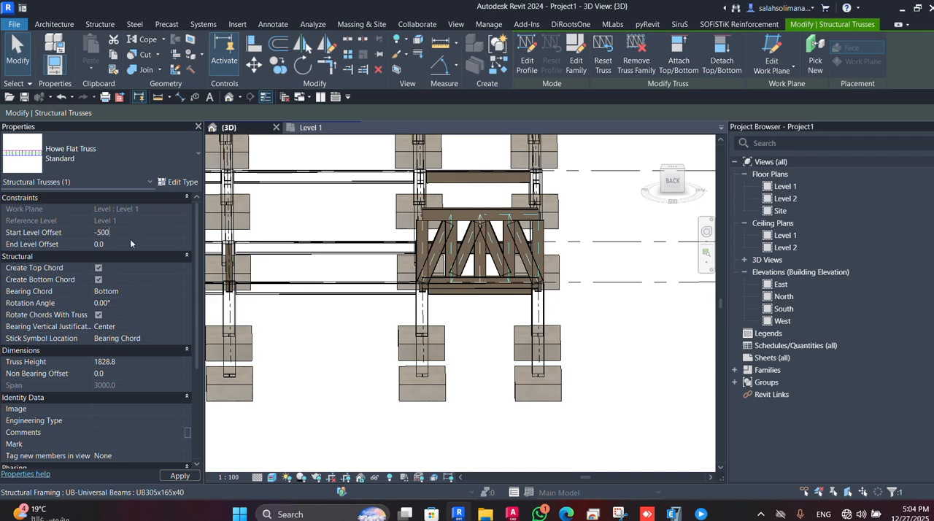
key("Tab")
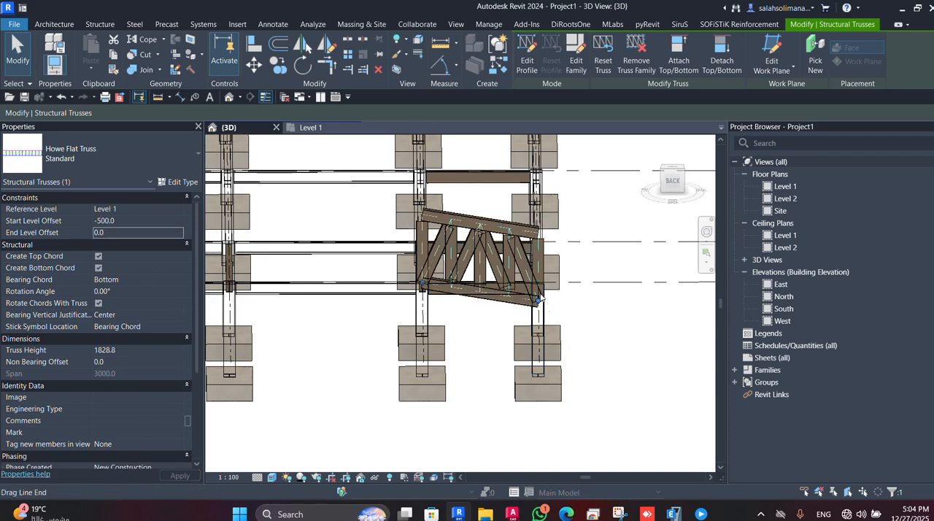
Set the truss's end level offset to -500.
scroll(529, 287, "up", 3)
left_click(146, 232)
type("-50")
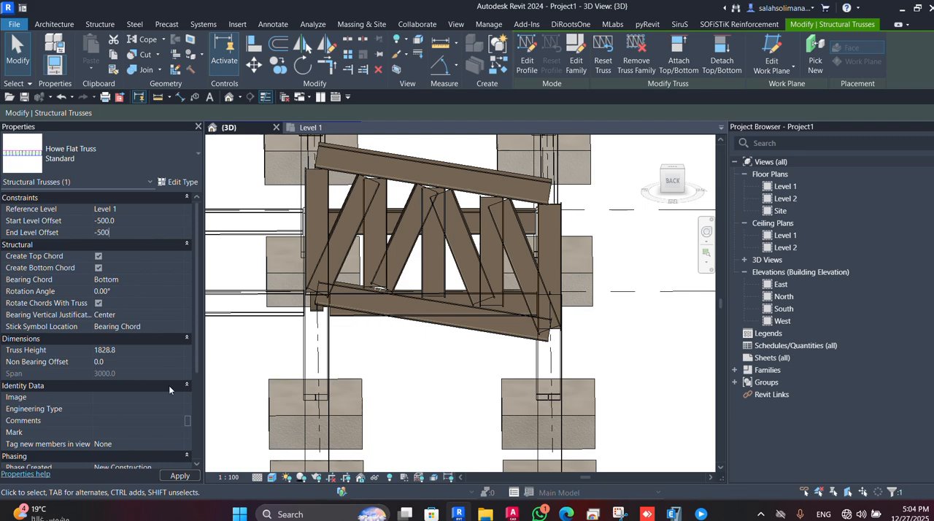
left_click(190, 475)
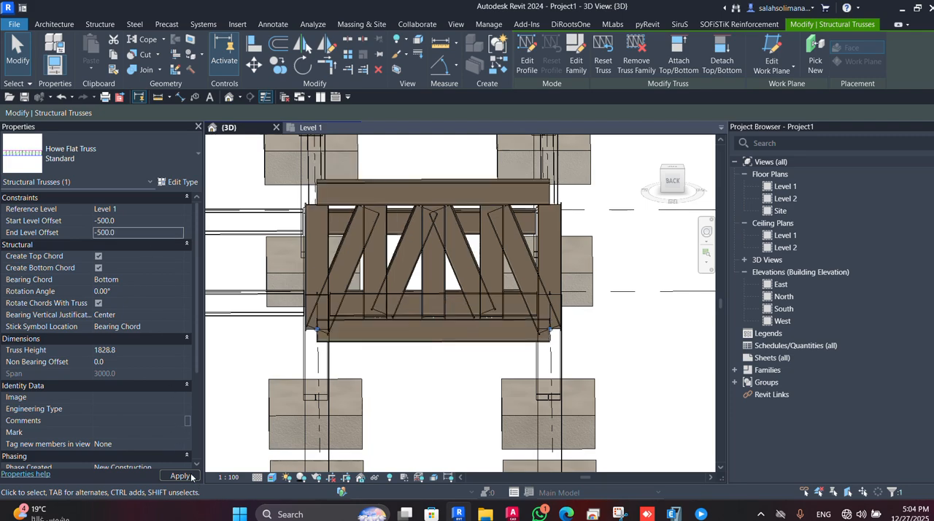
Reset the truss's start and end level offsets to 0.
scroll(413, 394, "down", 1)
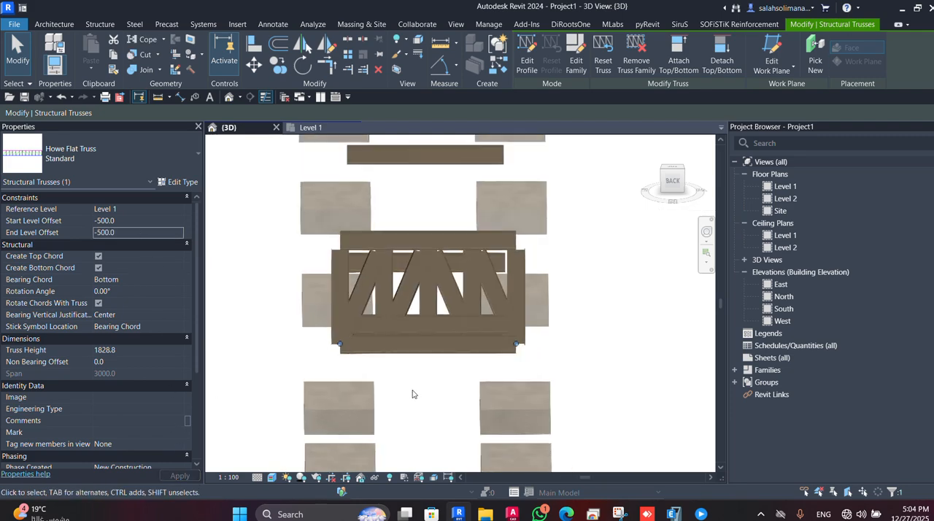
left_click(148, 219)
type("0")
left_click(152, 232)
type("0")
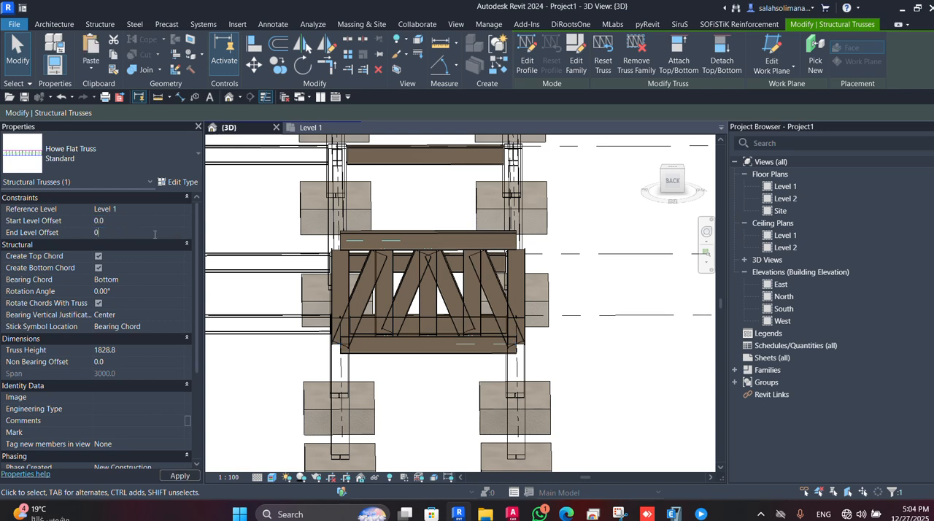
Change the truss's reference level to Level 2.
left_click(181, 211)
left_click(131, 230)
left_click(188, 478)
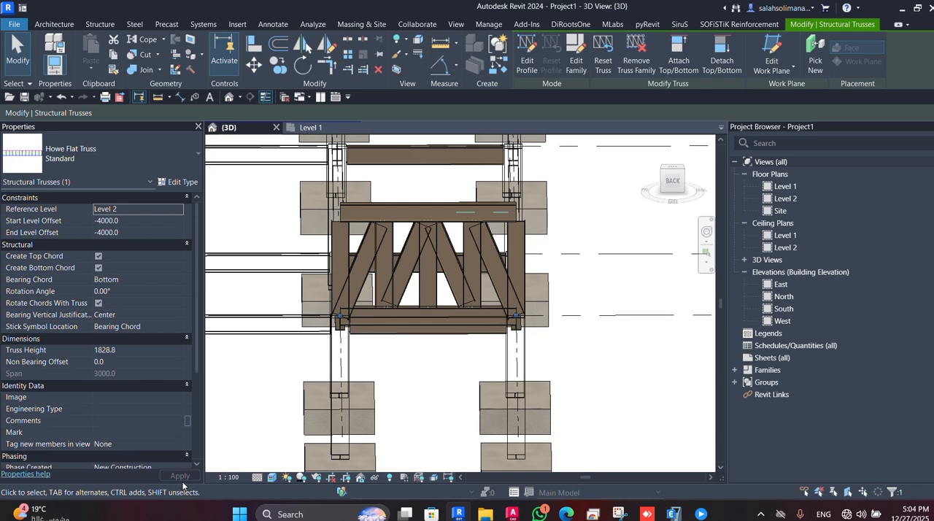
Set both the start and end level offsets from Level 2 to 0 for the truss.
middle_click_drag(428, 408, 493, 388, "shift")
middle_click_drag(428, 406, 489, 371)
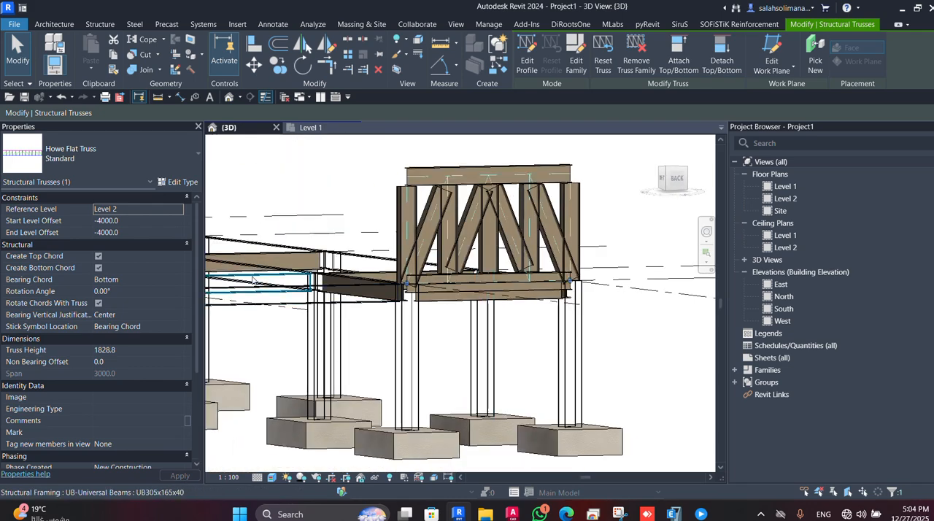
left_click(129, 219)
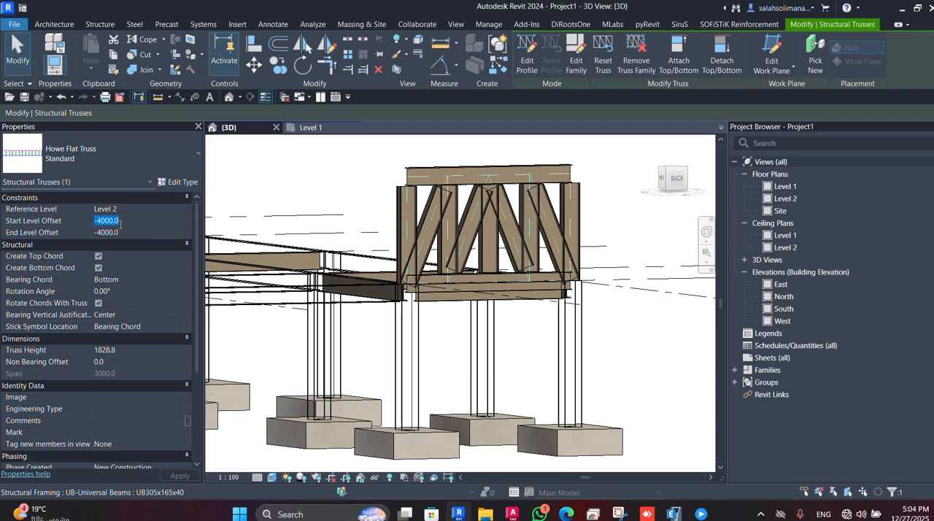
type("0")
key("Tab")
type("0")
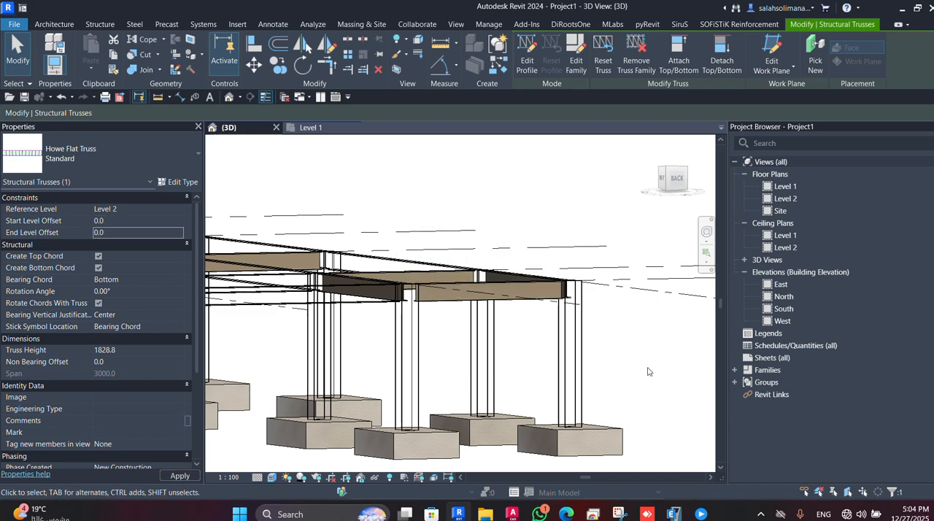
scroll(632, 363, "down", 3)
middle_click_drag(577, 240, 509, 276)
scroll(515, 252, "up", 2)
scroll(536, 286, "down", 1)
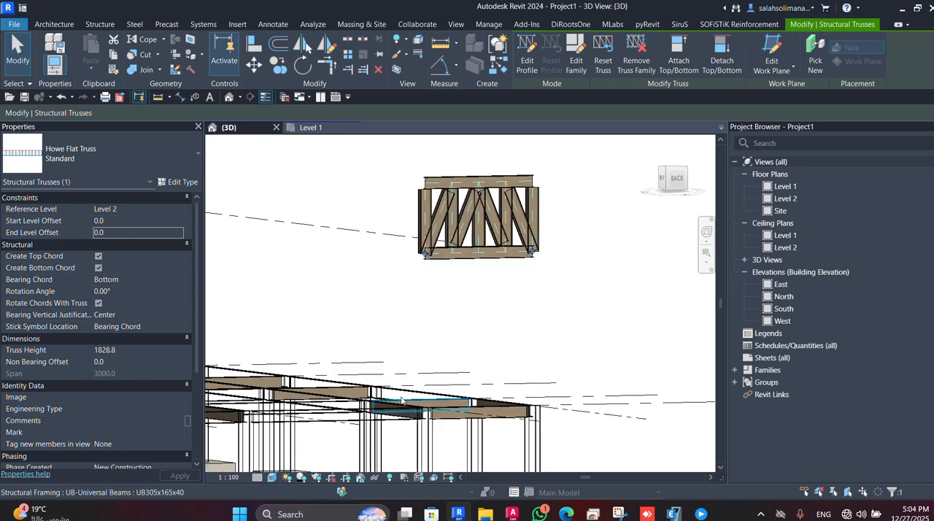
Return the truss to reference level Level 1 with start and end level offsets of 0.
left_click(176, 210)
left_click(114, 221)
left_click(131, 220)
double_click(131, 221)
type("0")
key("Tab")
type("0")
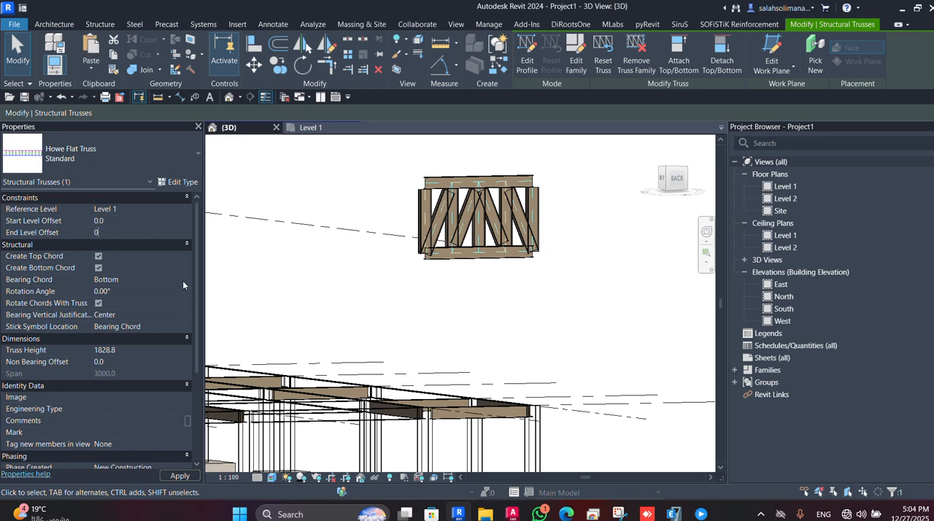
key("Return")
middle_click_drag(403, 434, 369, 358)
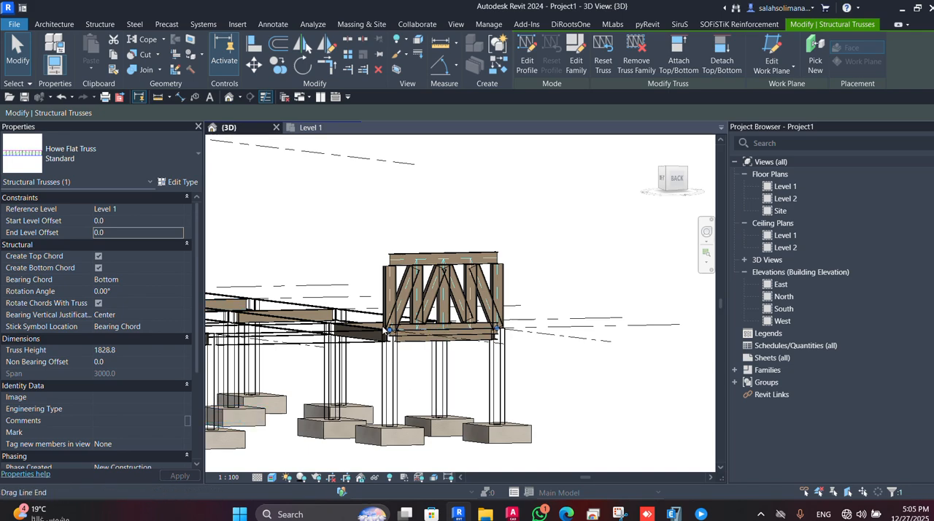
Set the truss's rotation angle to 50°, viewing it from the right side of the frame.
scroll(475, 367, "up", 2)
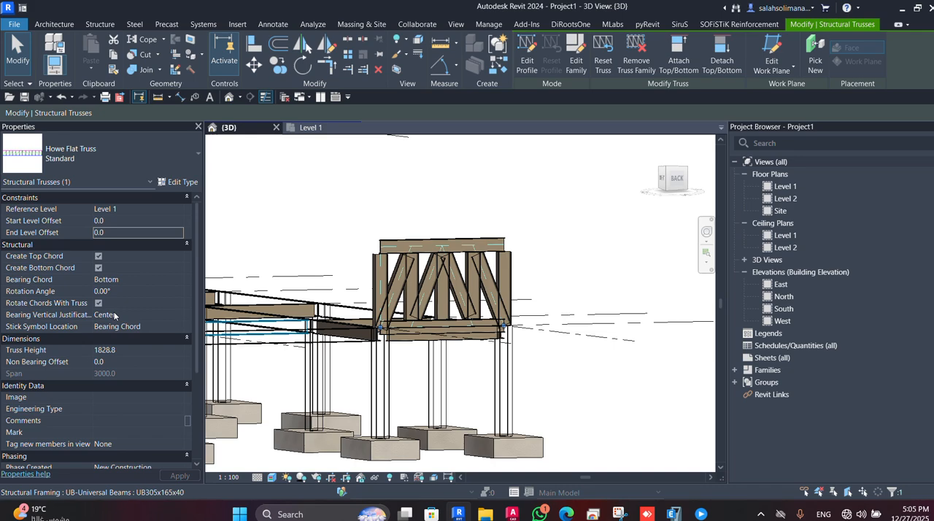
middle_click_drag(379, 402, 416, 308, "shift")
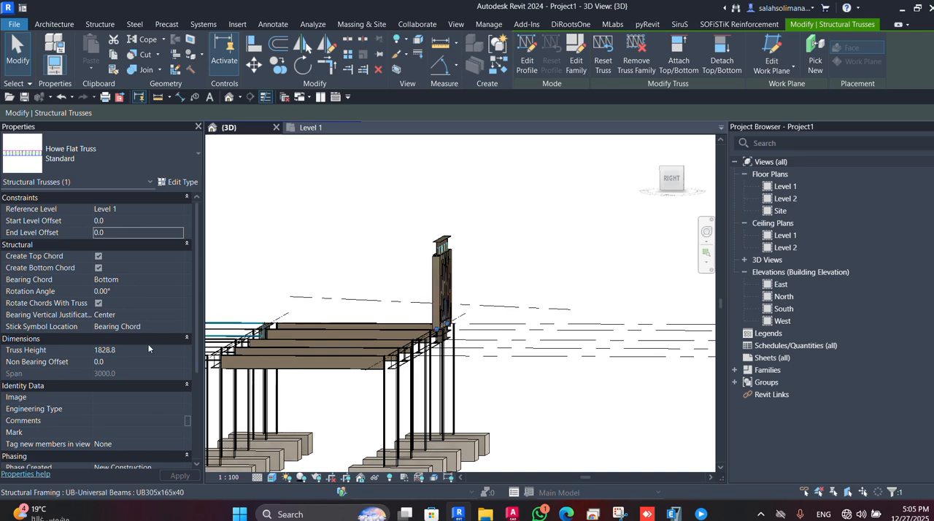
left_click(123, 291)
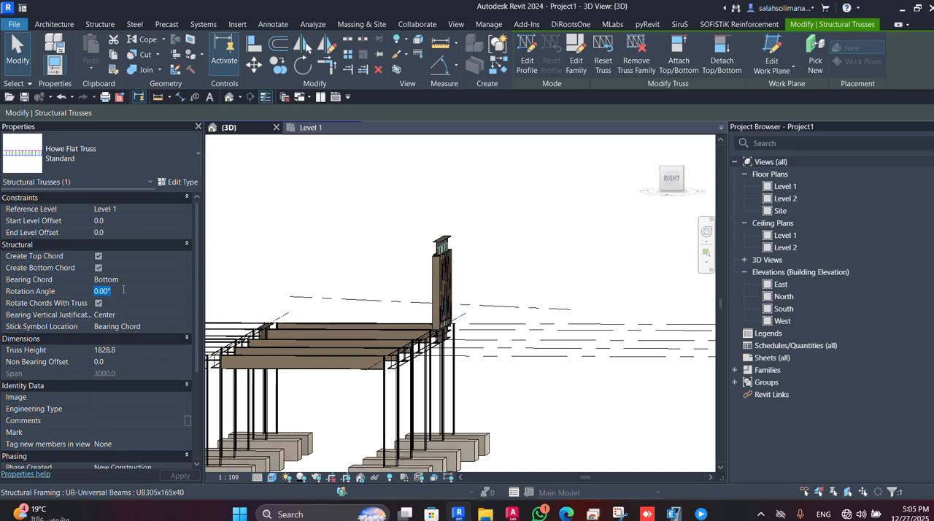
type("50")
left_click(180, 476)
scroll(351, 350, "up", 4)
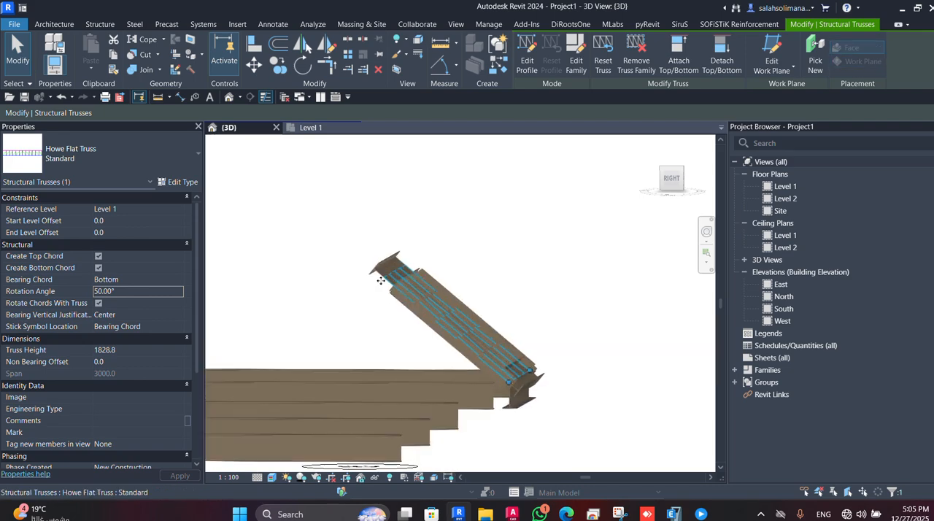
Switch off Rotate Chords With Truss for the tilted truss and turn it back on.
left_click(98, 303)
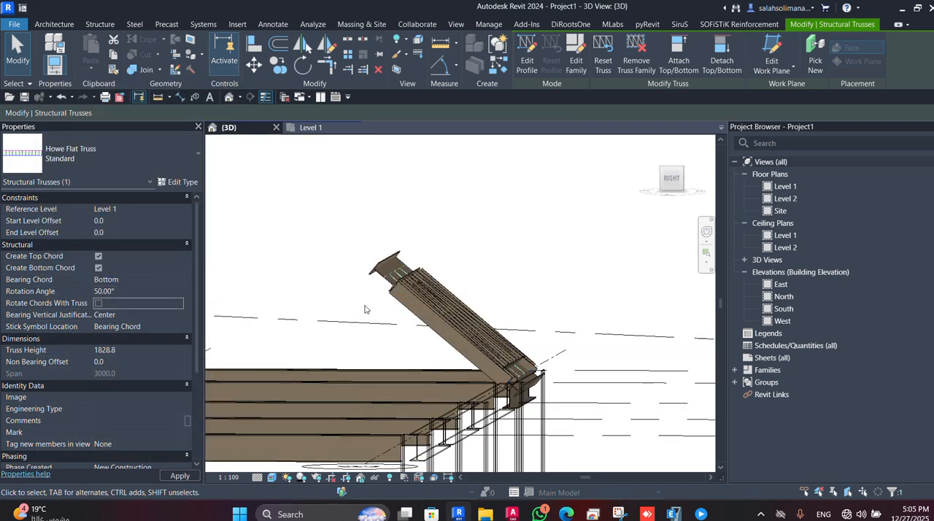
scroll(383, 250, "up", 2)
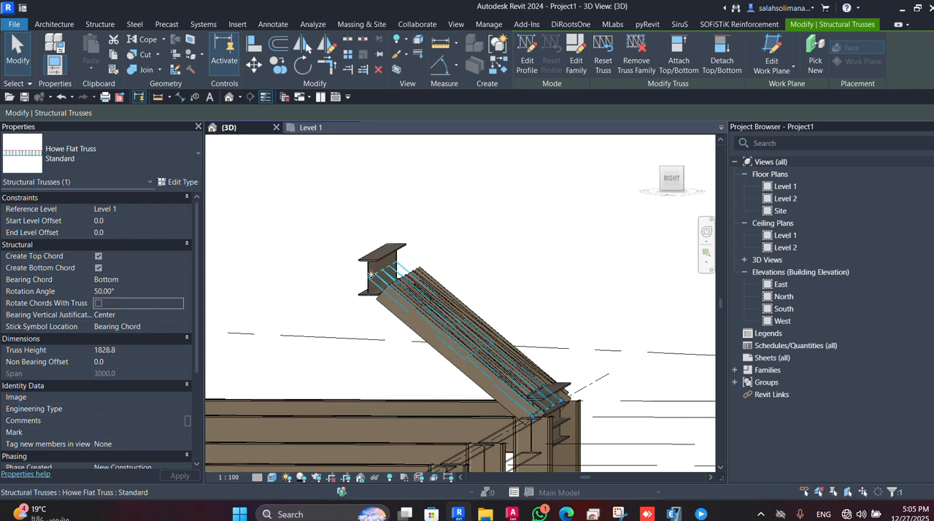
left_click(98, 303)
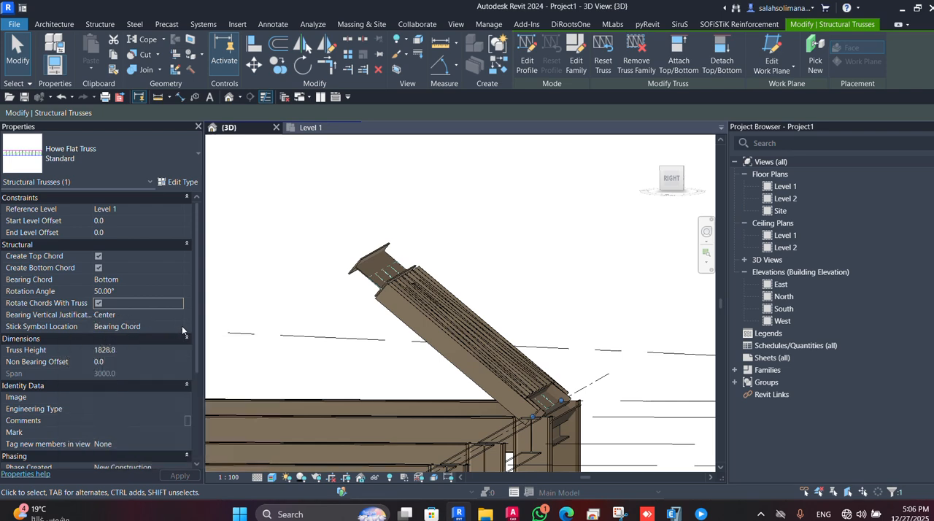
Reset the truss's rotation angle to 0° and set its bearing chord to Top.
left_click(122, 291)
type("0")
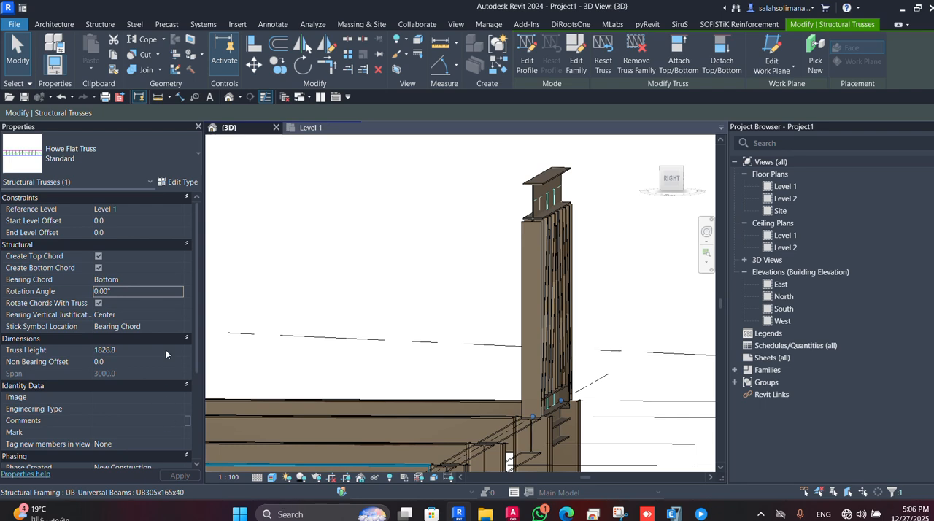
left_click(179, 280)
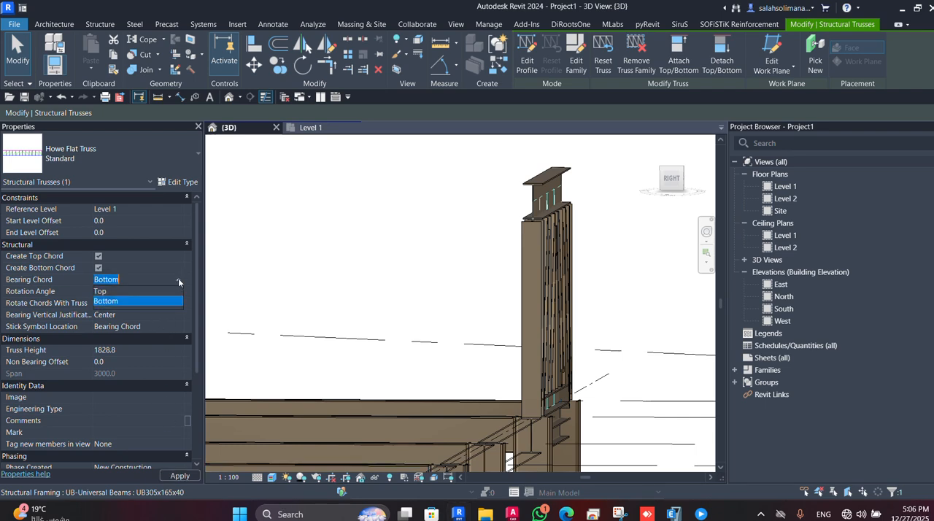
left_click(116, 291)
left_click(185, 474)
middle_click_drag(514, 429, 469, 356, "shift")
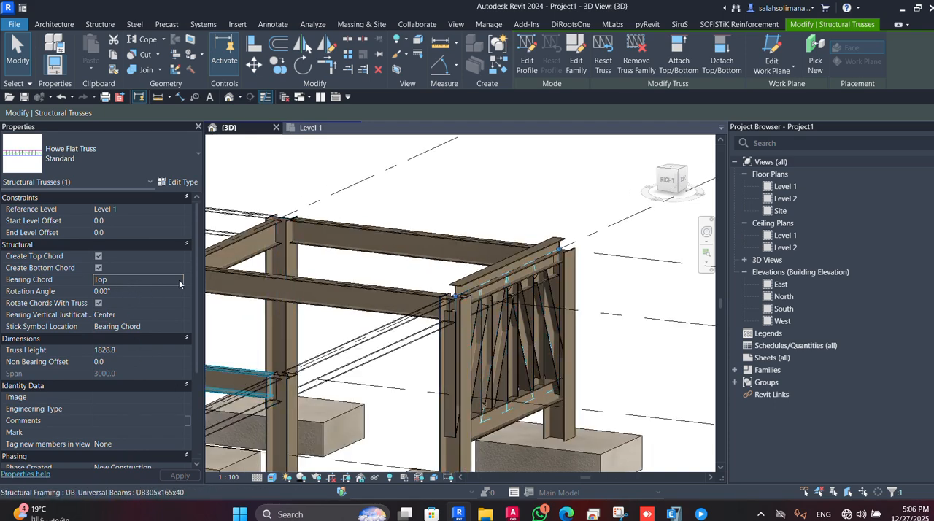
Set the truss height to 3000 mm.
left_click(175, 318)
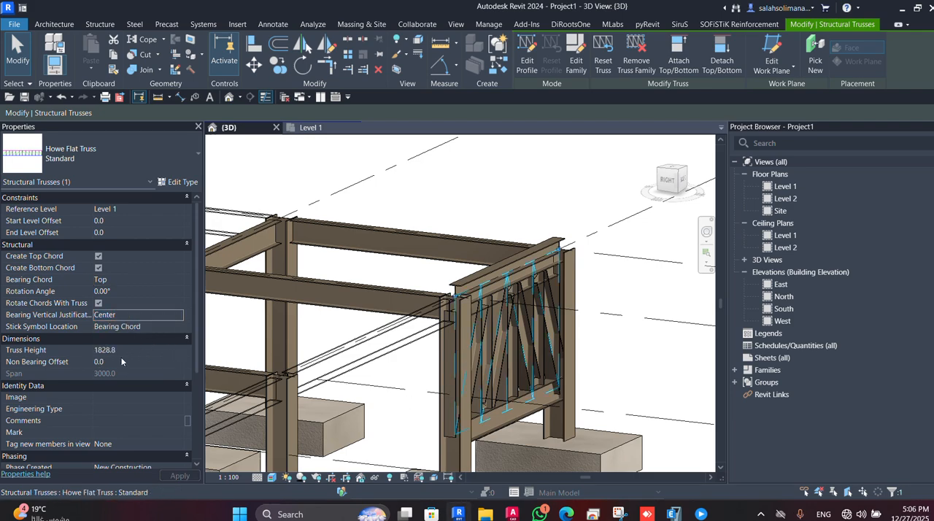
left_click(166, 351)
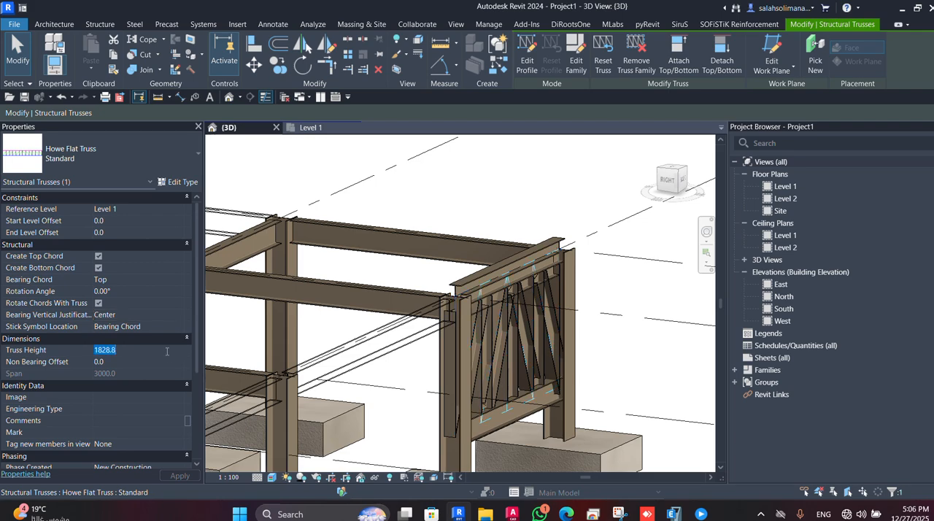
middle_click_drag(409, 364, 278, 347, "shift")
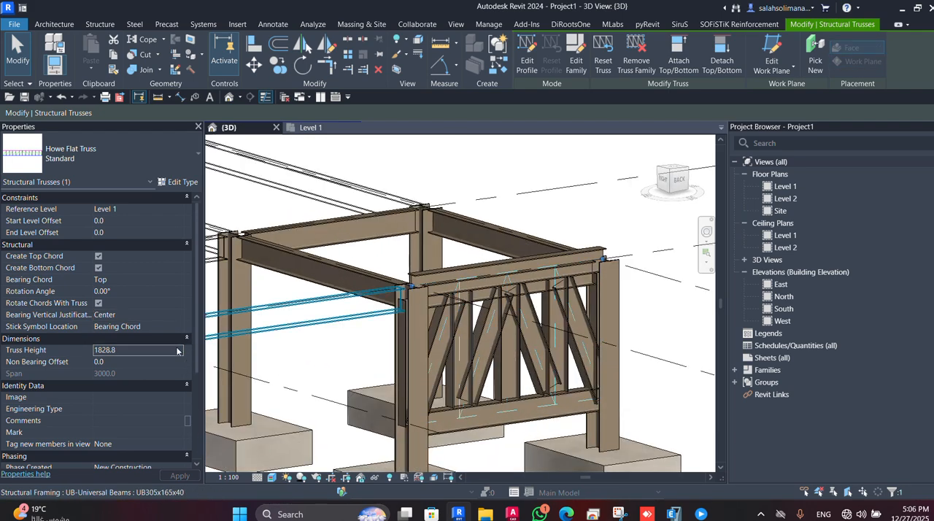
double_click(138, 352)
type("3000")
left_click(190, 479)
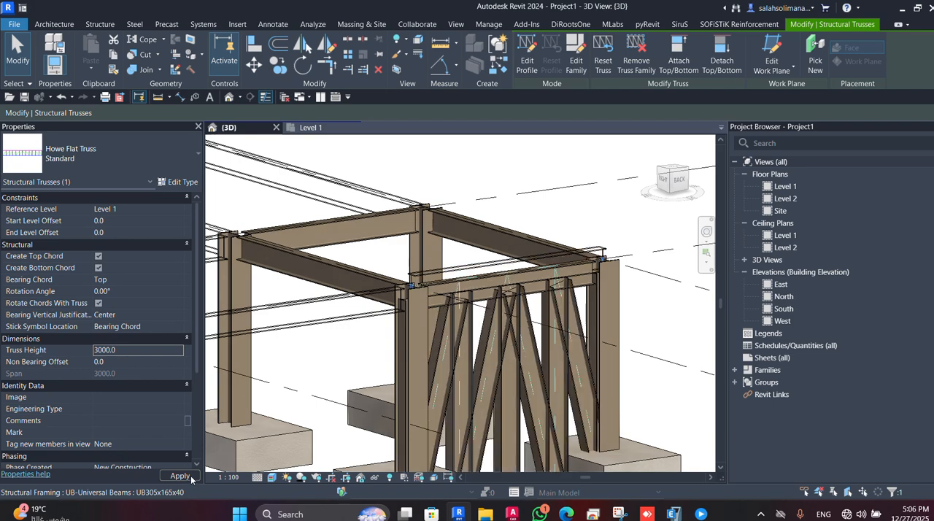
Set the truss's bearing vertical justification to Bottom.
scroll(522, 431, "down", 2)
middle_click_drag(522, 430, 482, 286)
scroll(463, 204, "up", 2)
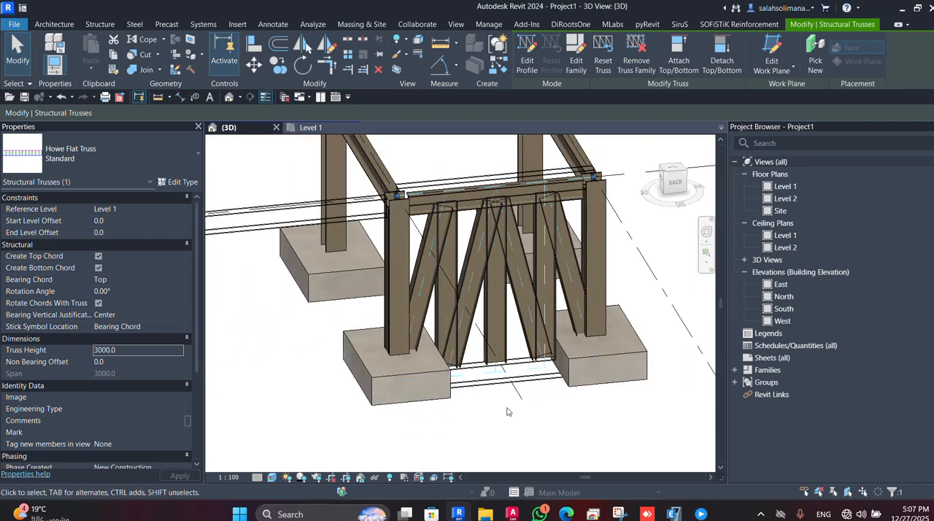
left_click(170, 315)
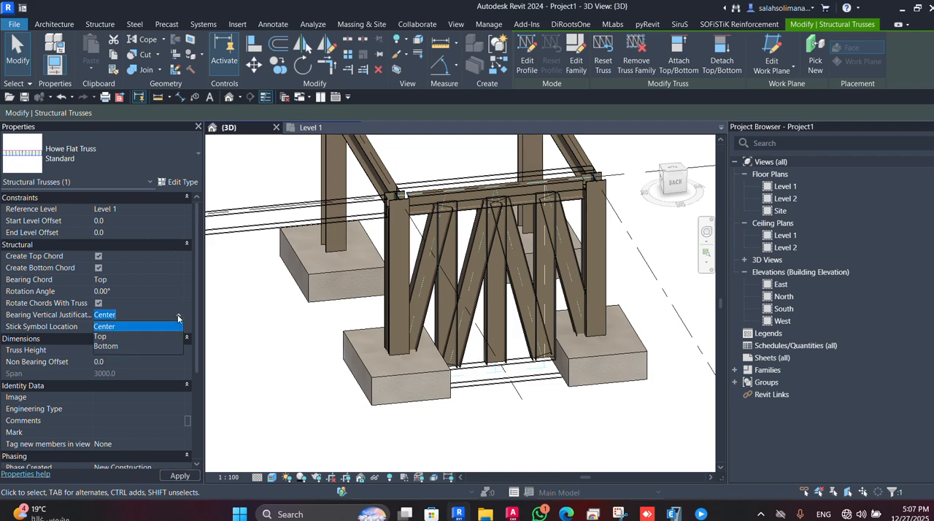
left_click(115, 346)
left_click(184, 477)
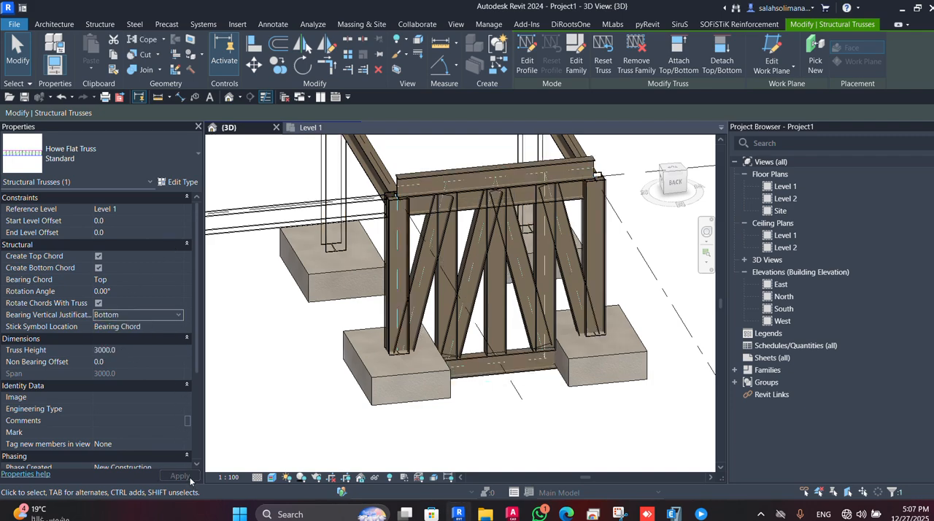
Change the truss's bearing vertical justification to Top.
left_click(178, 315)
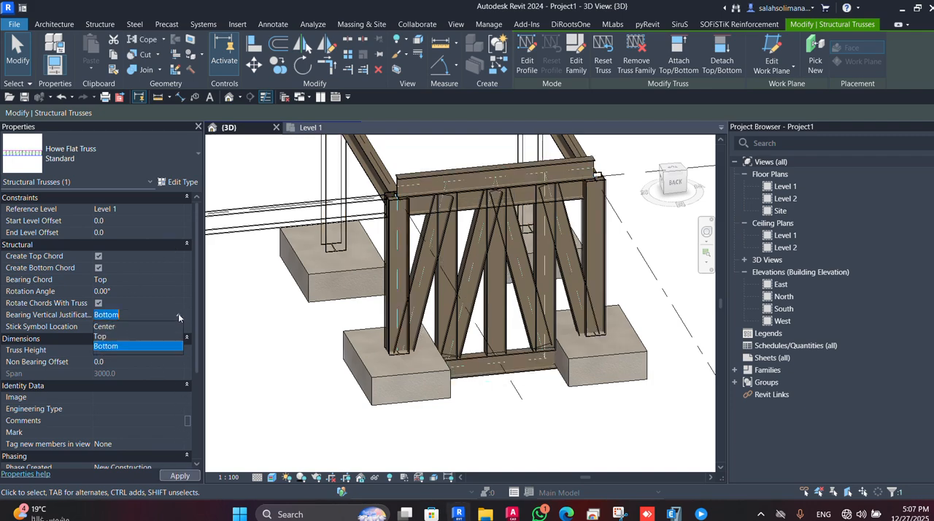
left_click(107, 336)
left_click(183, 479)
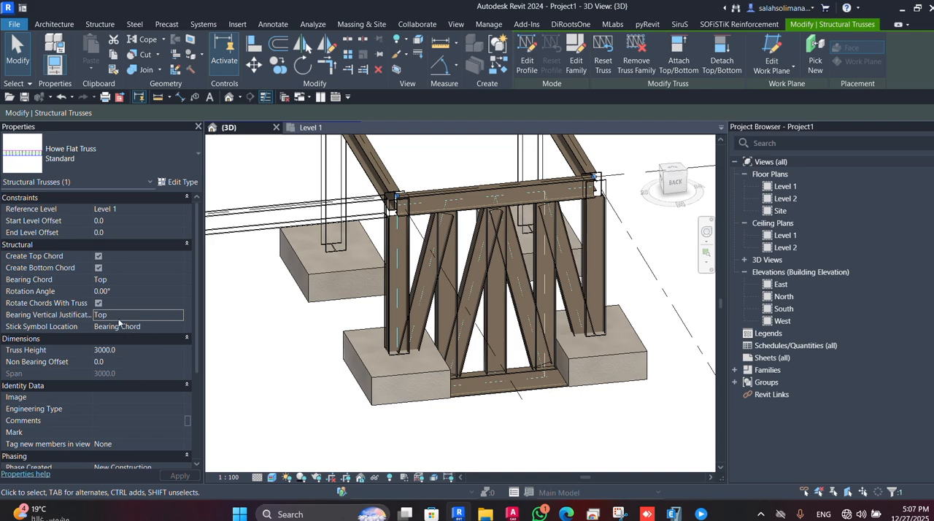
Set the truss's bearing chord to Bottom and inspect the truss's position on the frame.
middle_click_drag(353, 429, 346, 405, "shift")
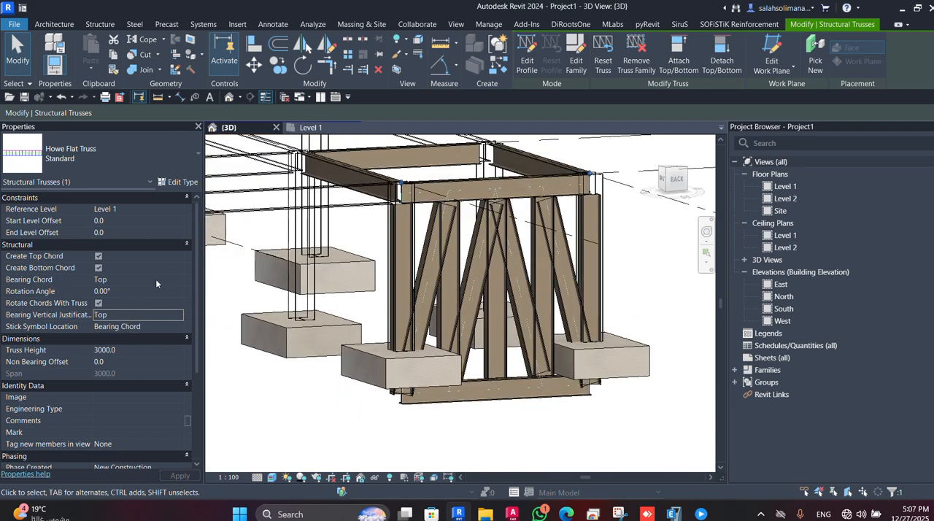
left_click(175, 279)
left_click(121, 303)
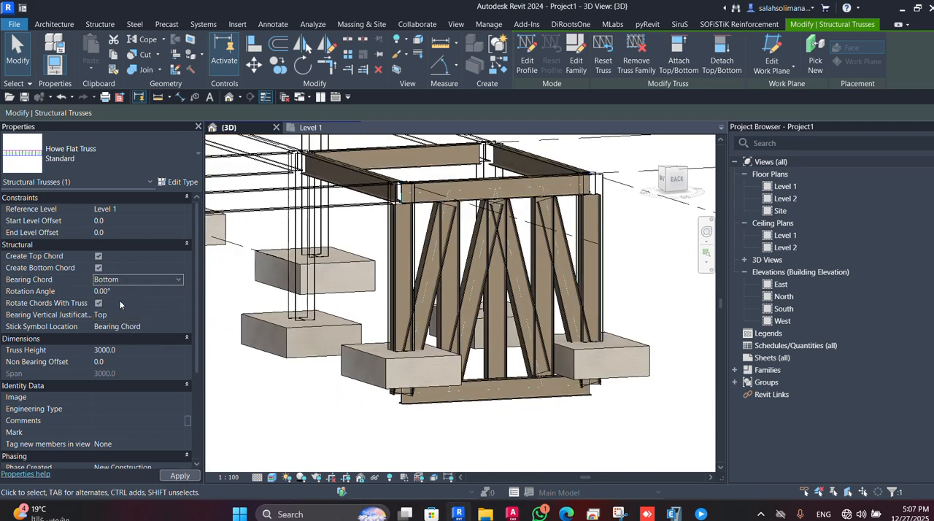
left_click(181, 478)
middle_click_drag(336, 386, 279, 501)
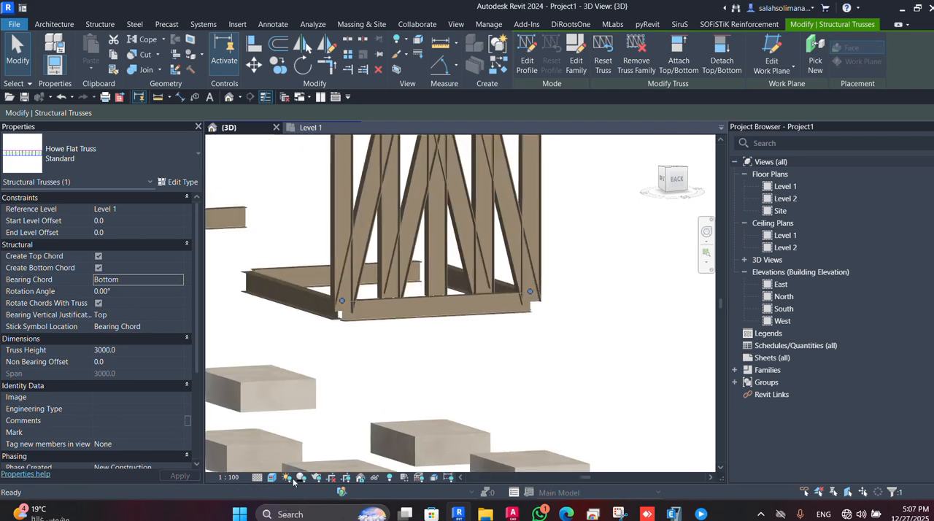
scroll(394, 381, "down", 2)
mouse_move(394, 380)
middle_mouse_down("shift")
mouse_move(368, 390)
mouse_move(344, 369)
mouse_move(399, 356)
mouse_move(393, 372)
middle_mouse_up("shift")
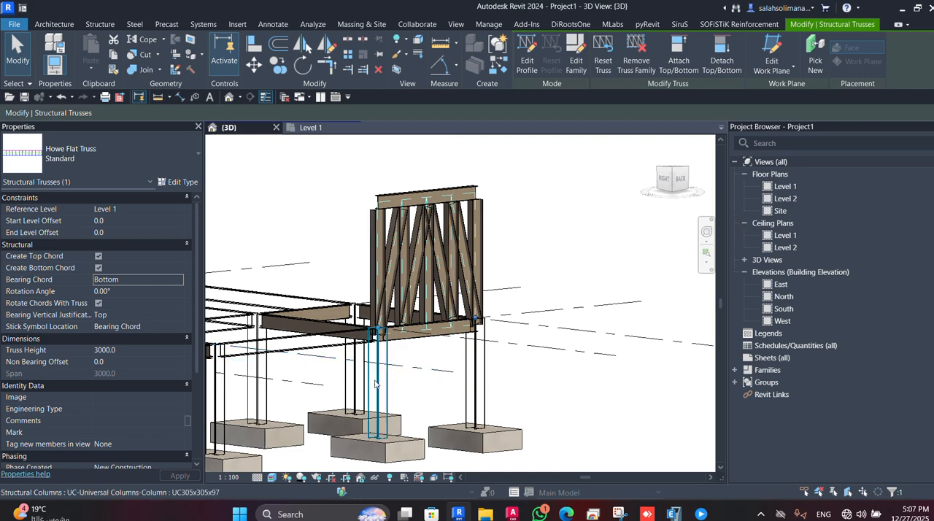
Set the truss's non-bearing offset to 3500 mm and view the slanted truss from the side.
left_click(122, 360)
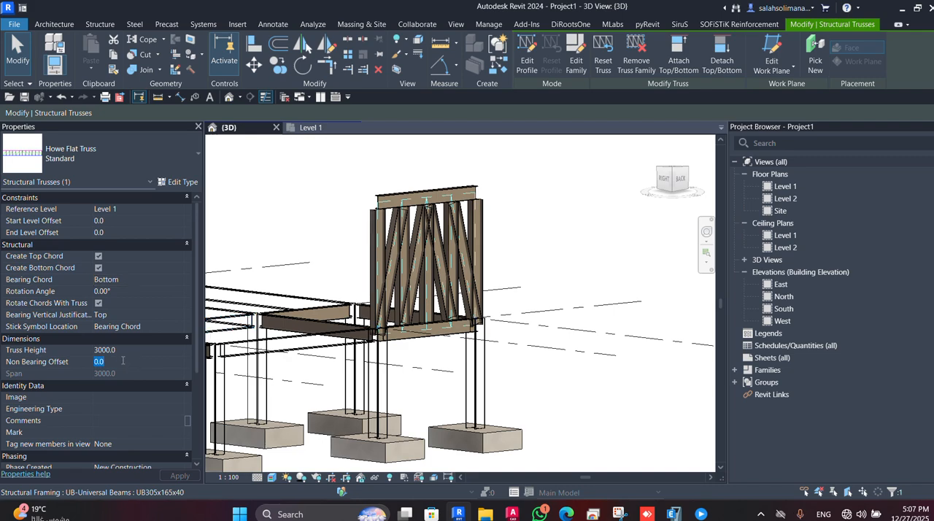
type("3500")
left_click(181, 476)
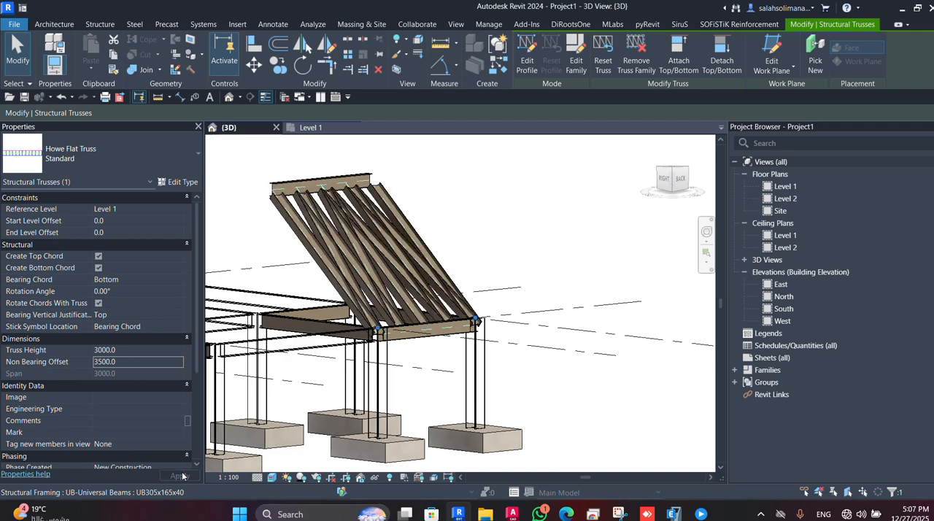
middle_click_drag(314, 351, 390, 360, "shift")
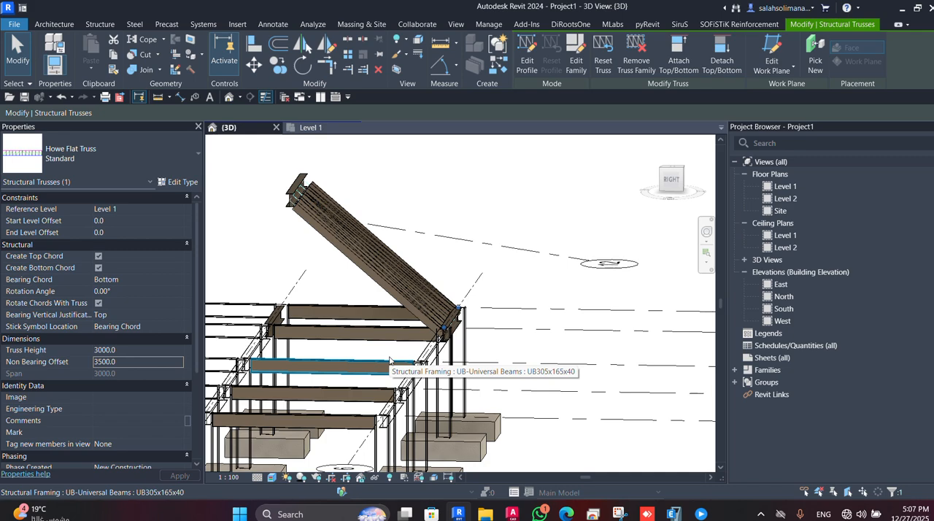
middle_click_drag(390, 361, 365, 355, "shift")
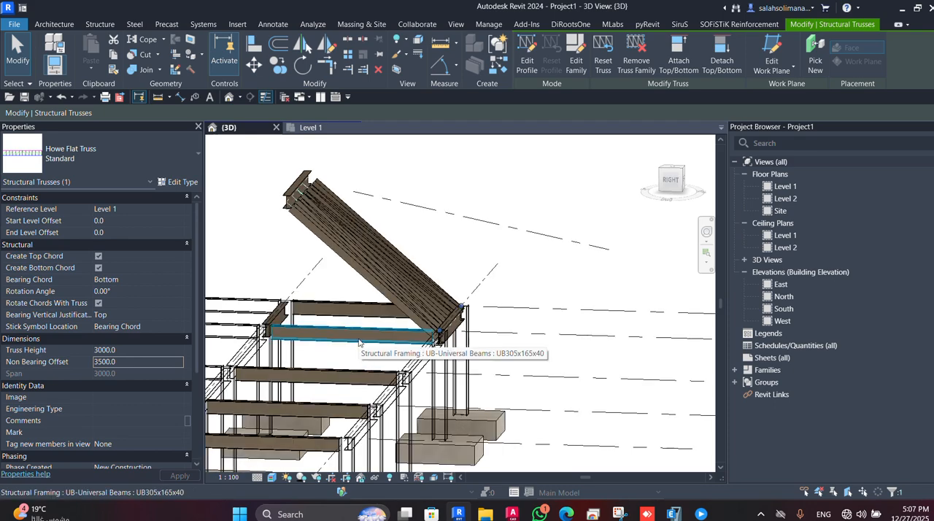
middle_click_drag(365, 333, 335, 332, "shift")
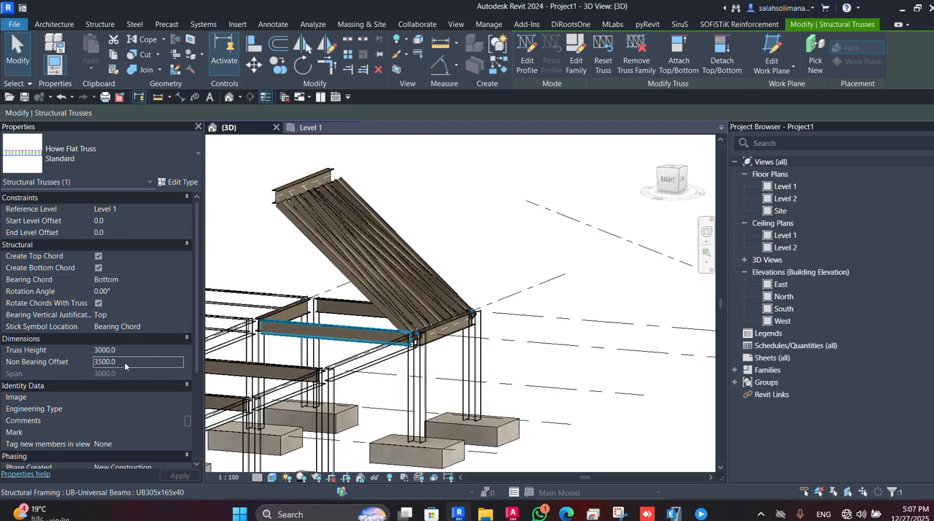
Reset the truss's non-bearing offset to 0.
double_click(128, 362)
type("0")
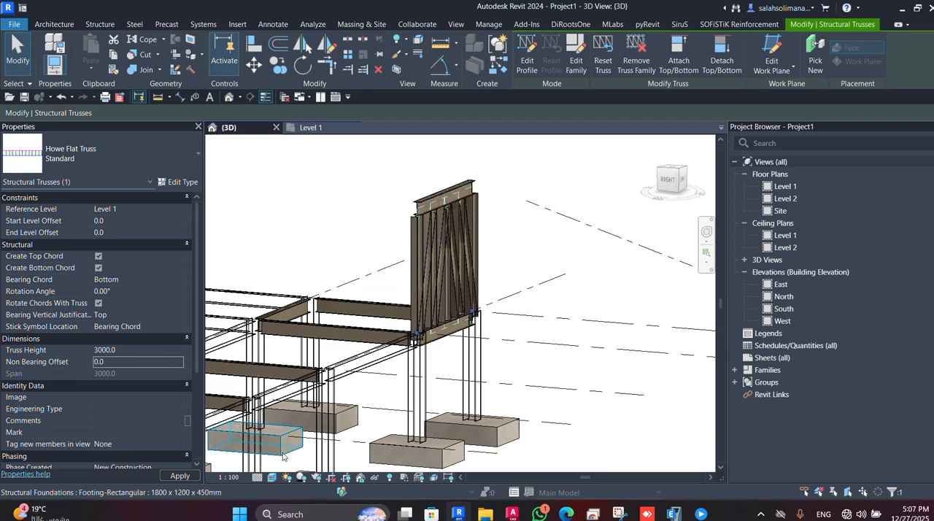
Set the truss's maximum panel width to 2500 mm, inspect its web members and deselect it.
scroll(128, 376, "down", 5)
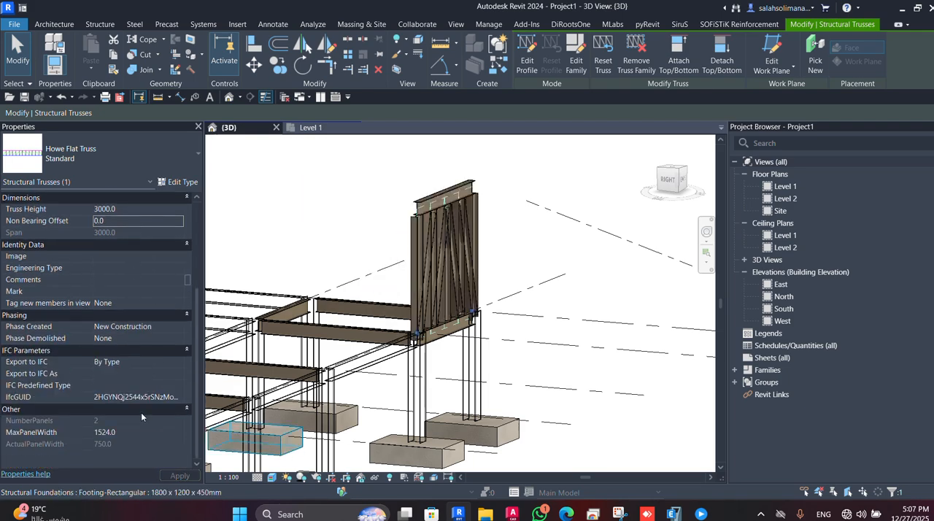
middle_click_drag(409, 435, 438, 314, "shift")
scroll(440, 312, "up", 2)
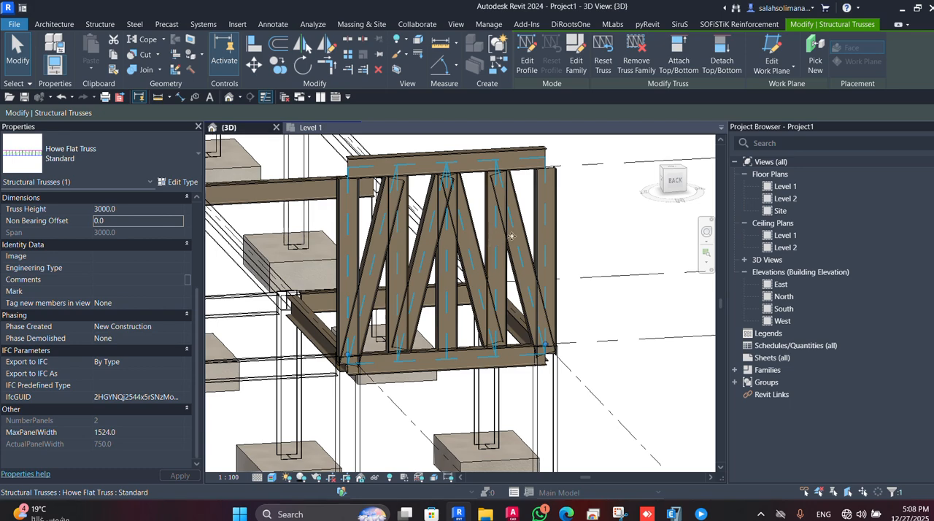
middle_click_drag(398, 250, 439, 331, "shift")
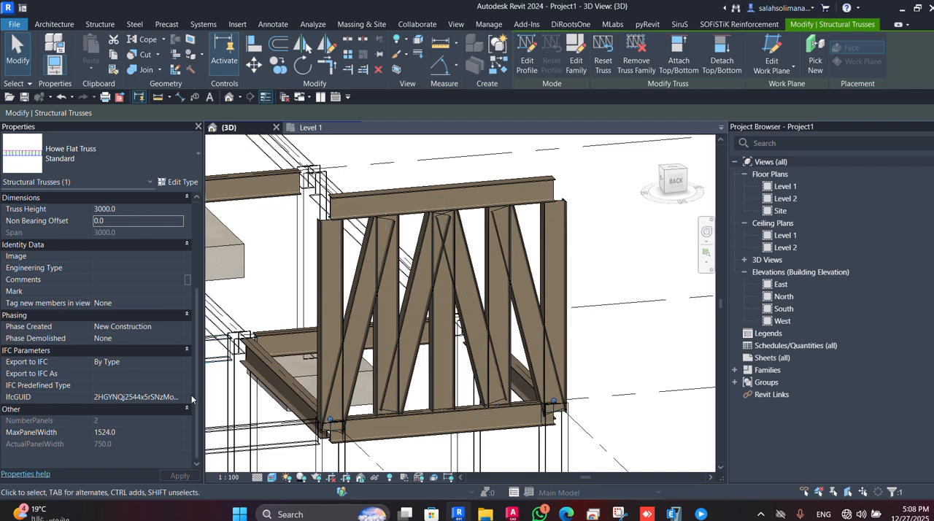
left_click(133, 432)
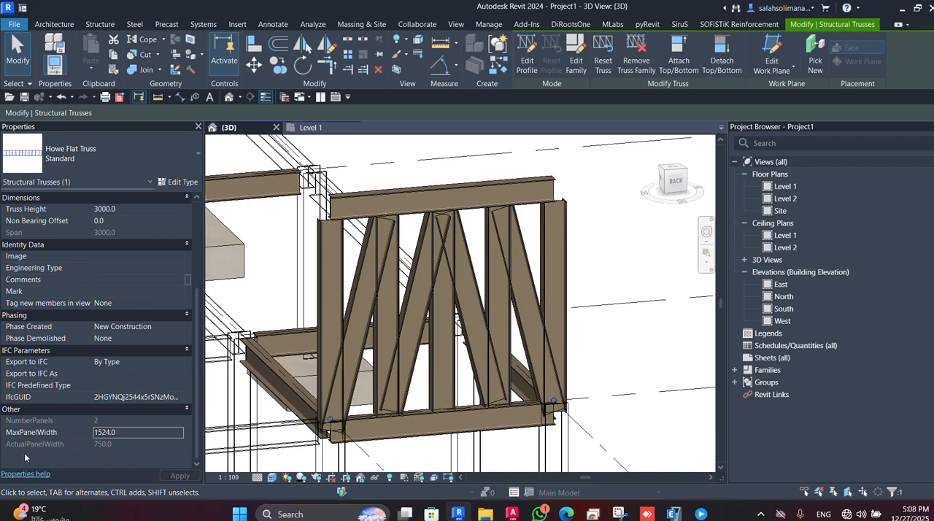
double_click(138, 432)
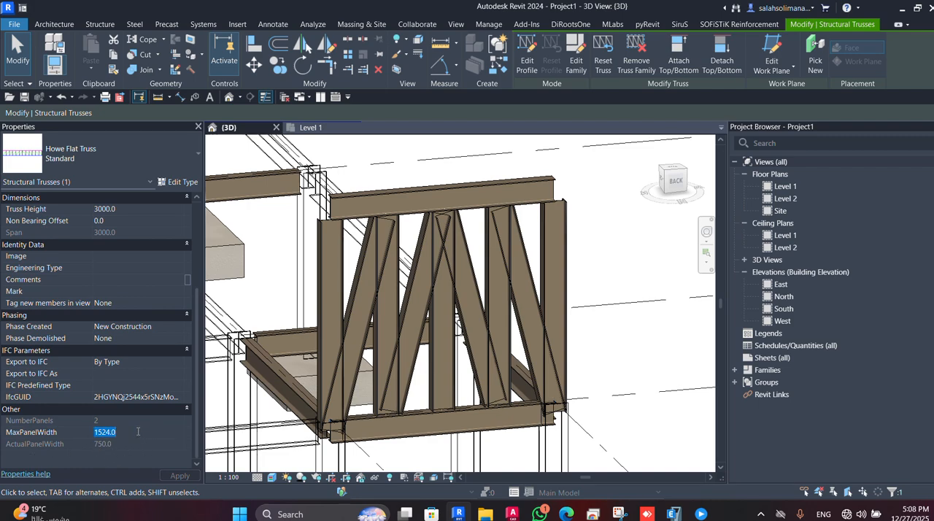
type("2500")
left_click(188, 477)
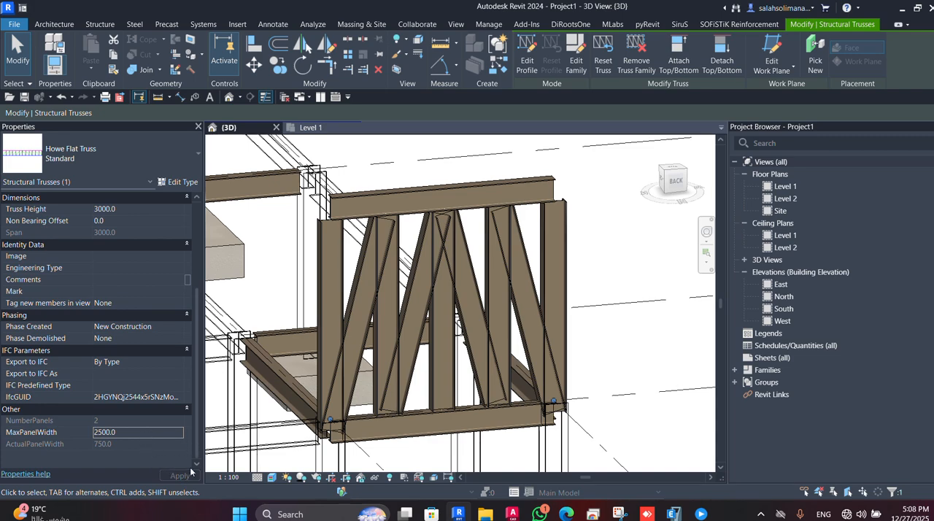
middle_click_drag(347, 440, 451, 398, "shift")
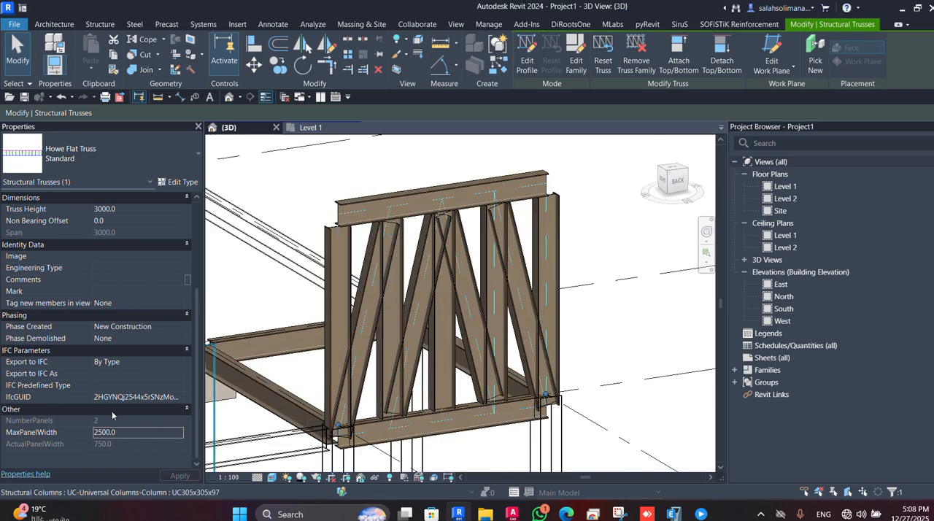
key("Escape")
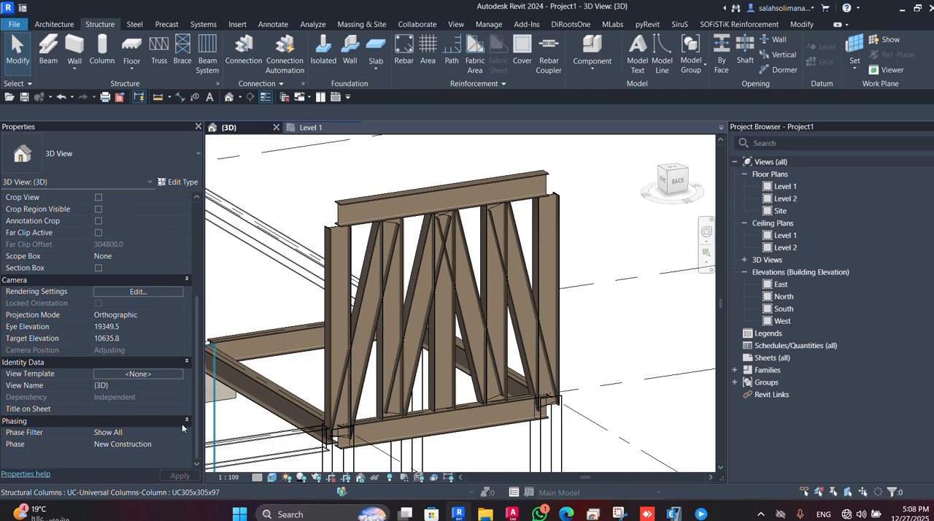
Select the truss again and set its maximum panel width to 3000 mm.
left_click(389, 429)
left_click(140, 431)
type("3000")
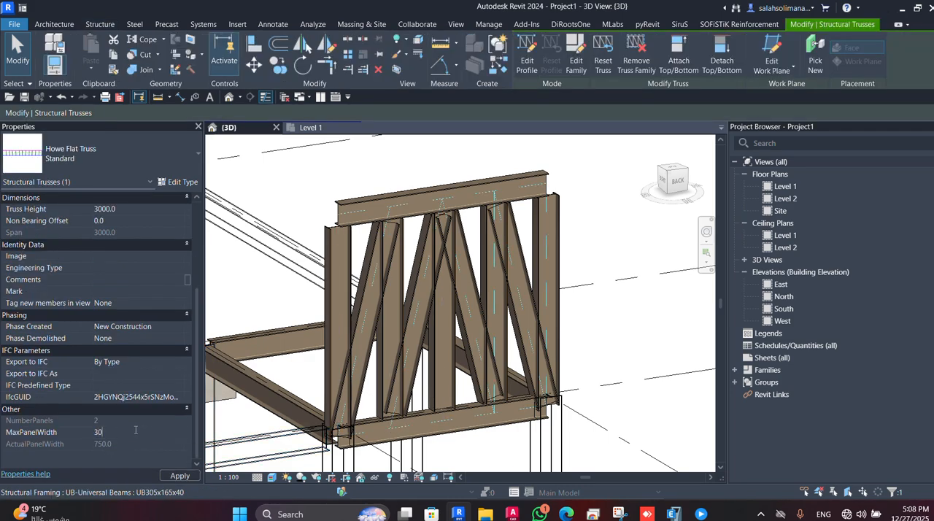
left_click(181, 476)
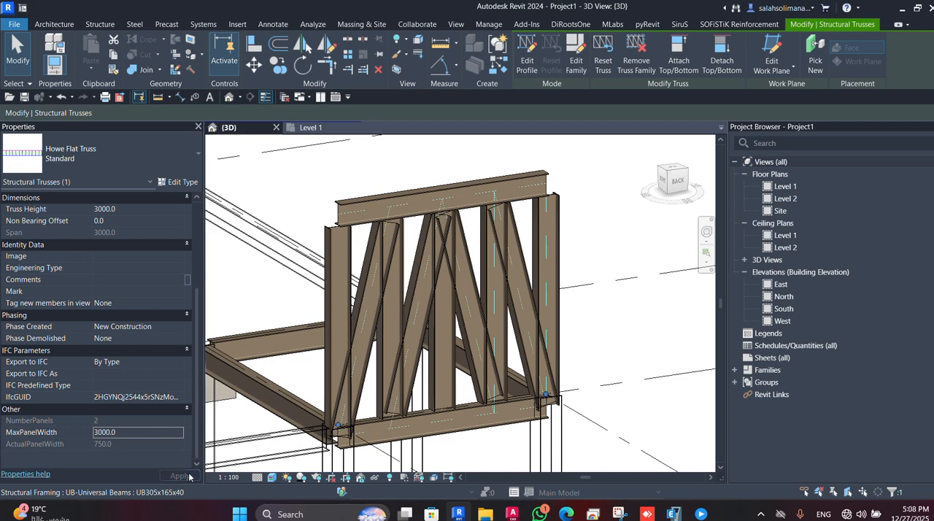
scroll(389, 381, "down", 2)
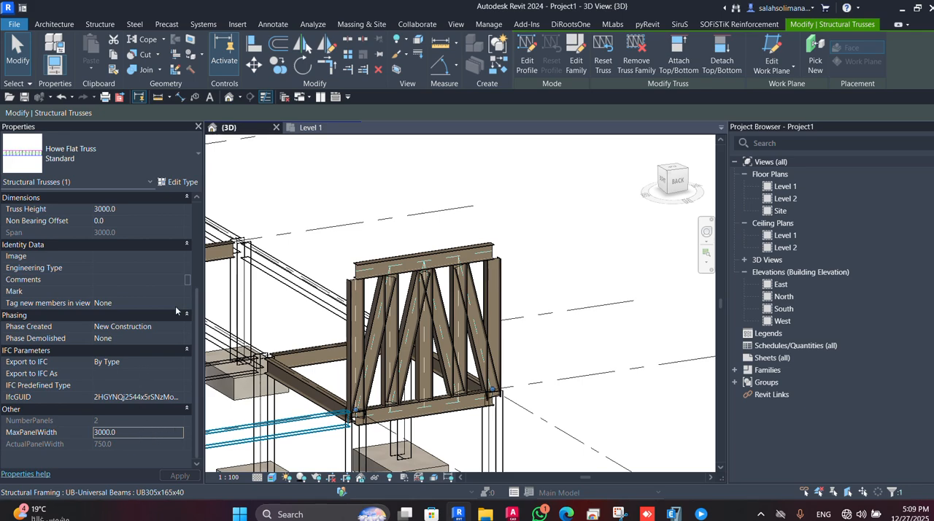
Reduce the truss's maximum panel width to 1000 mm and view its web members from the back.
double_click(143, 436)
type("1000")
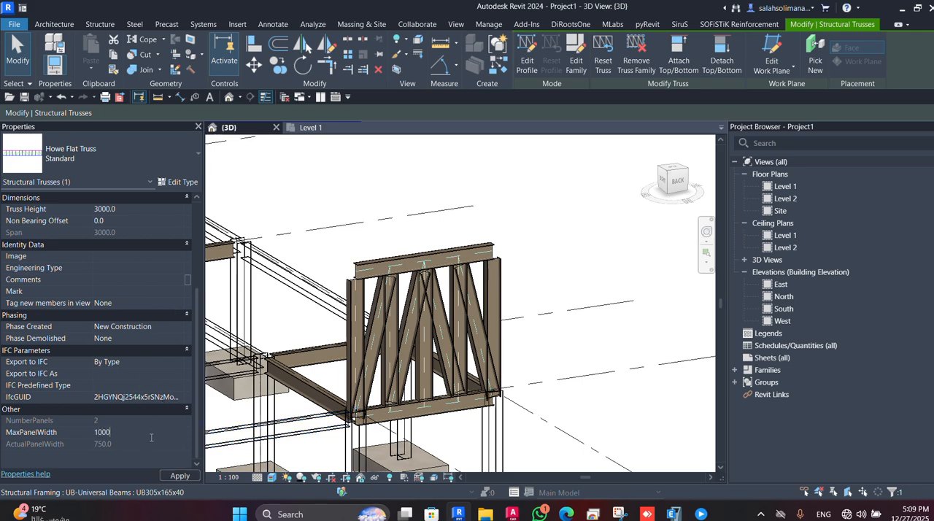
left_click(175, 476)
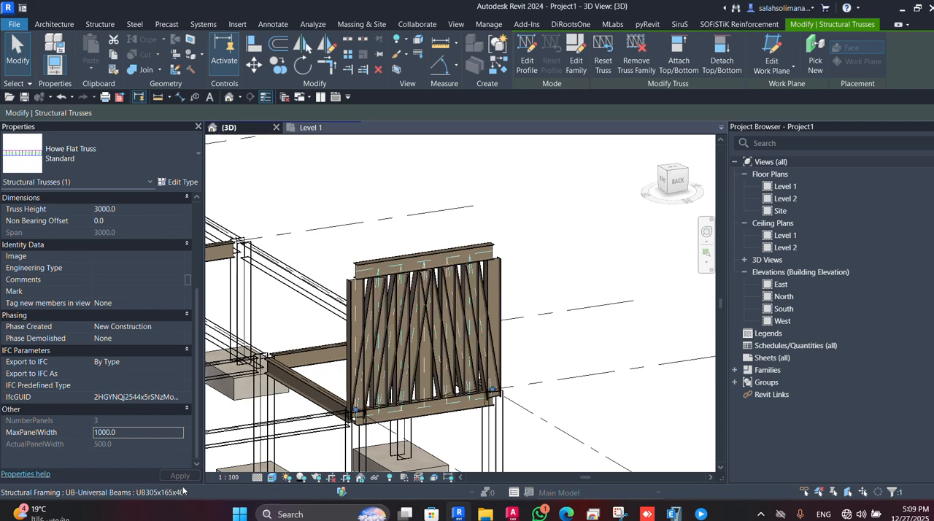
scroll(355, 446, "up", 2)
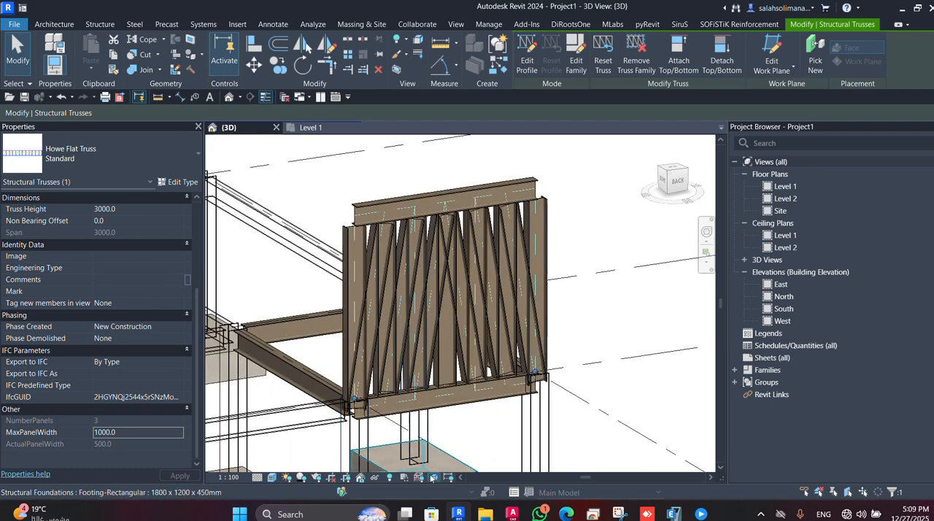
middle_click_drag(421, 418, 425, 341, "shift")
middle_click_drag(428, 295, 413, 348, "shift")
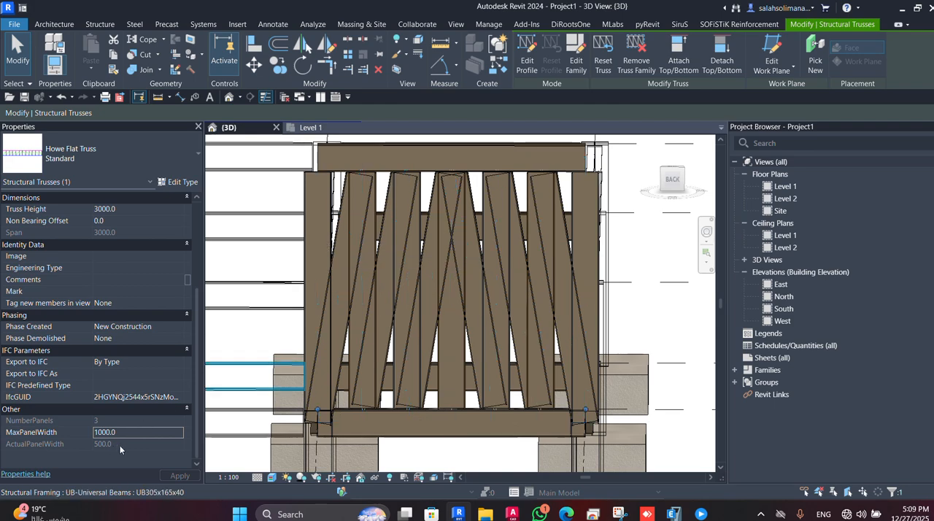
Change the truss's maximum panel width to 1200 mm.
left_click(141, 430)
type("120")
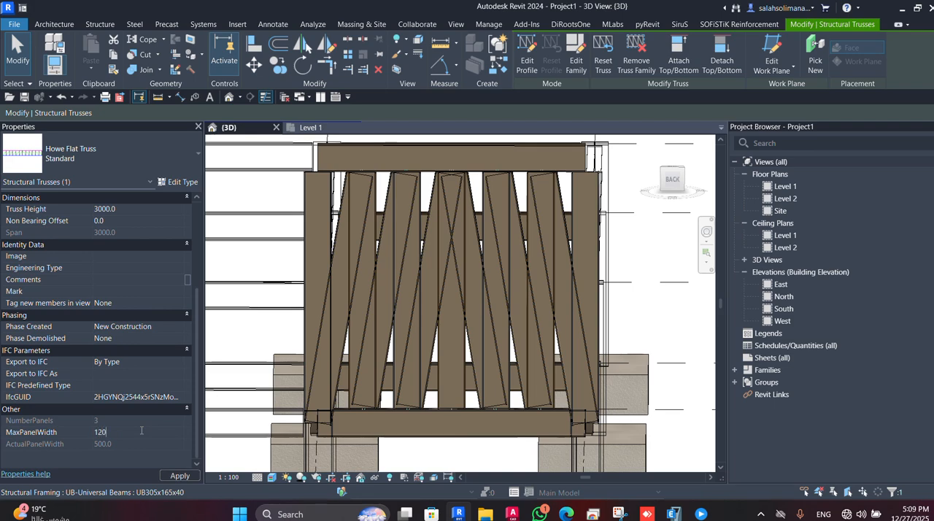
type("0")
left_click(180, 475)
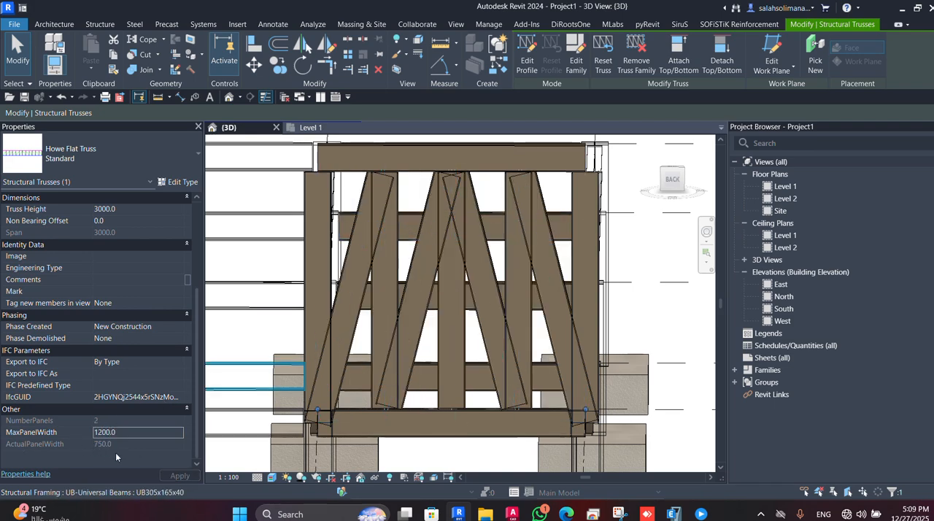
Change the truss's maximum panel width to 500 mm.
left_click(146, 433)
type("5")
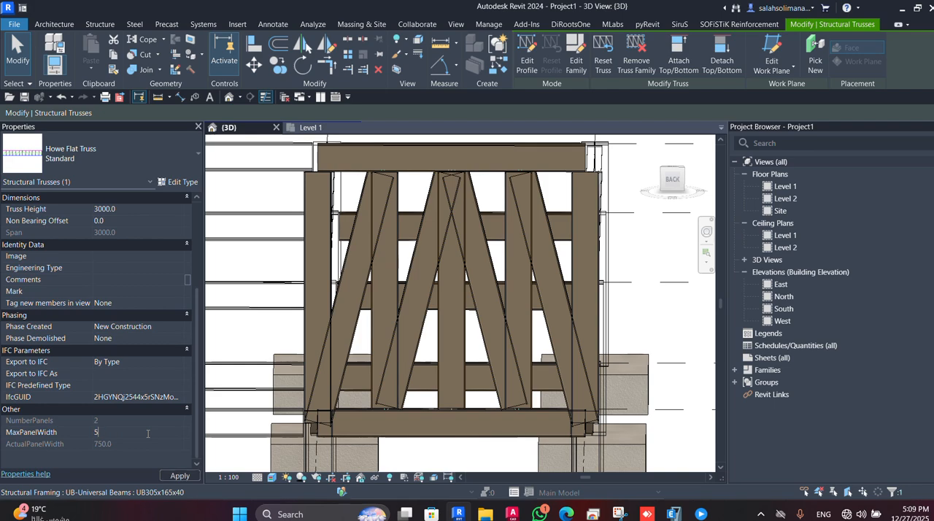
type("00")
key("Return")
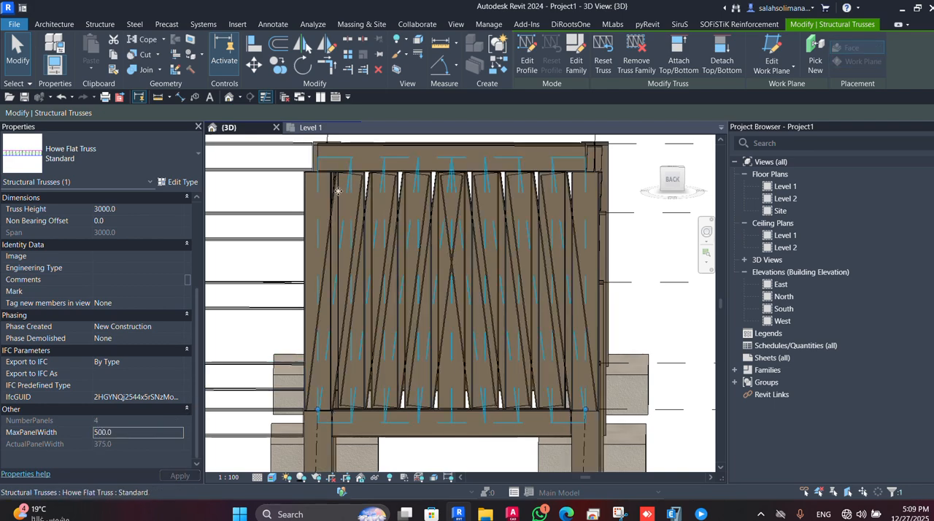
scroll(342, 188, "up", 1)
scroll(351, 219, "down", 2)
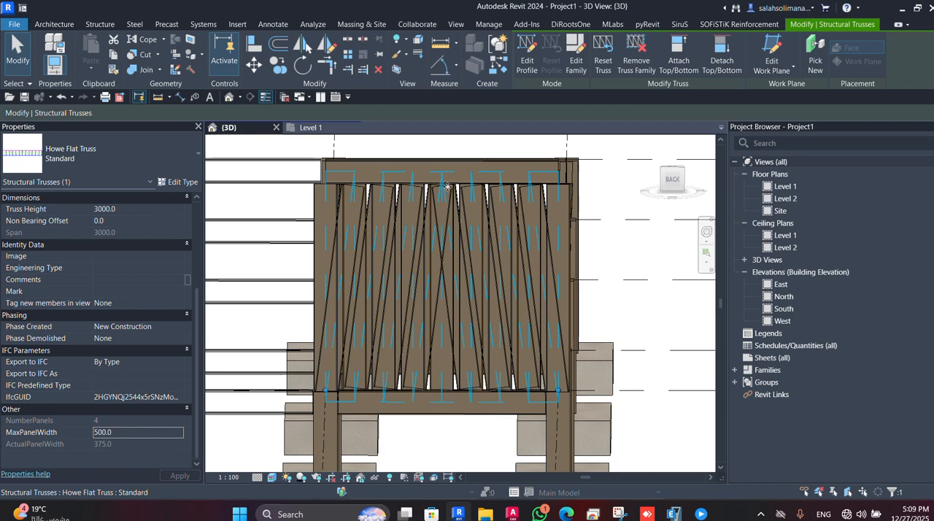
Set the truss's maximum panel width back to 1000 mm.
left_click(155, 431)
type("1000")
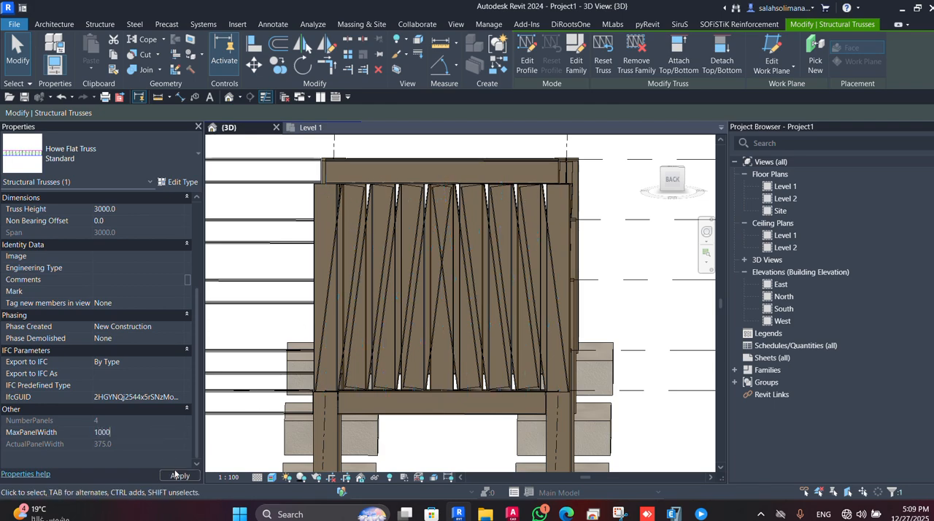
left_click(180, 476)
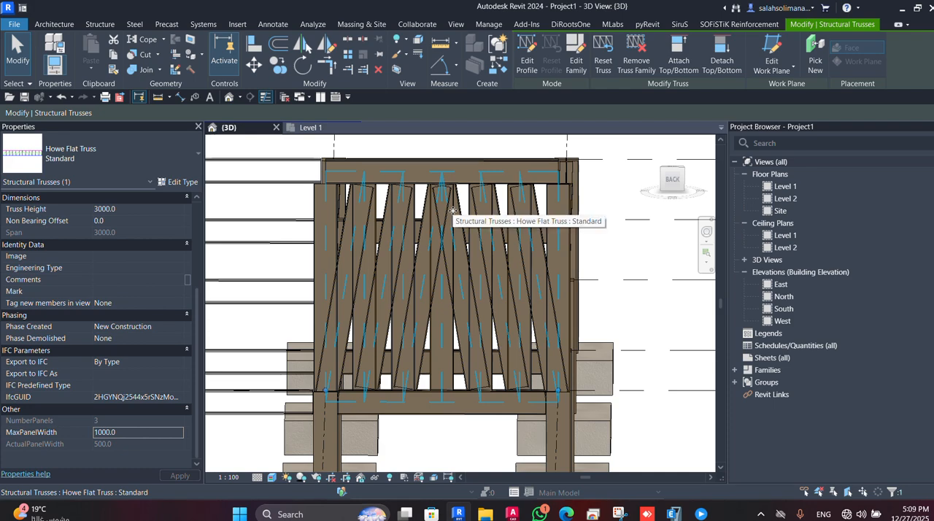
scroll(445, 234, "down", 3)
scroll(431, 265, "up", 1)
Reselect the truss and open the type properties of the Howe Flat Truss Standard type.
key("Escape")
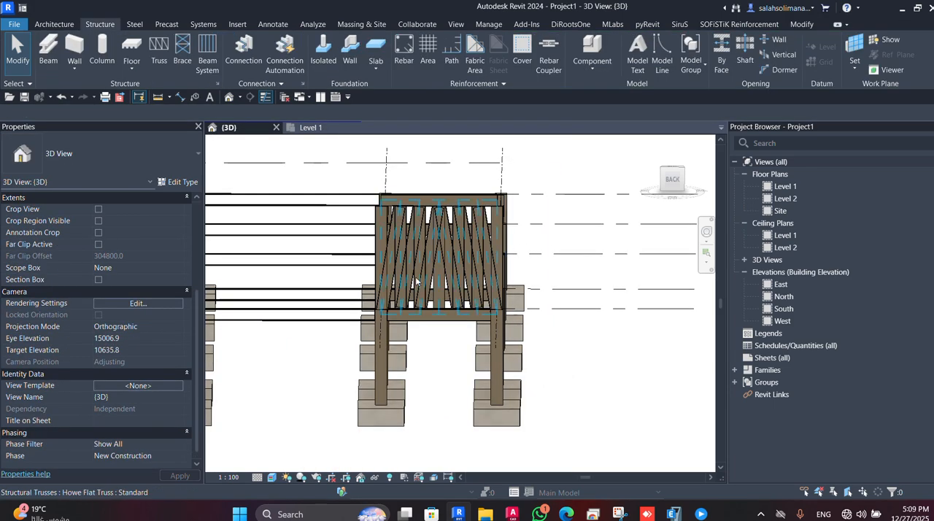
left_click(465, 291)
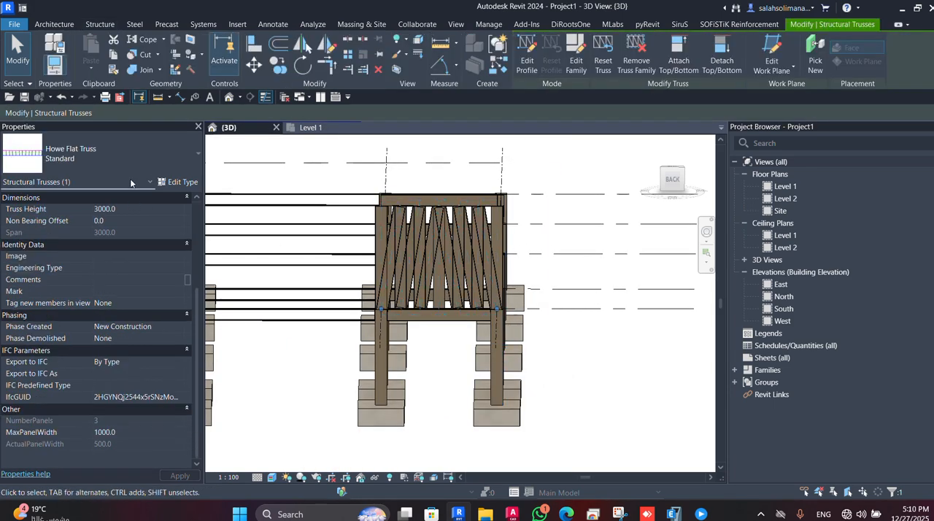
left_click(181, 182)
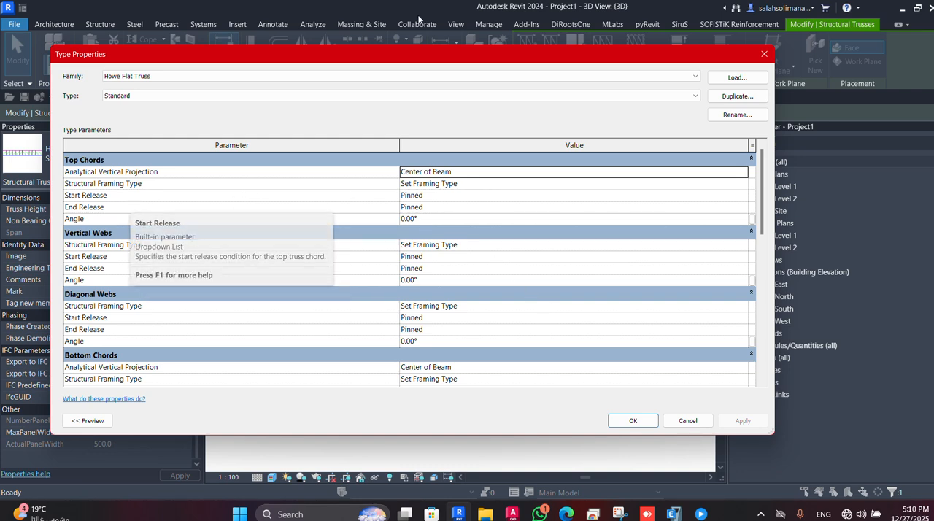
Review the Howe Flat Truss type's chord, web, construction and identity parameters, and close the type properties.
scroll(255, 284, "down", 2)
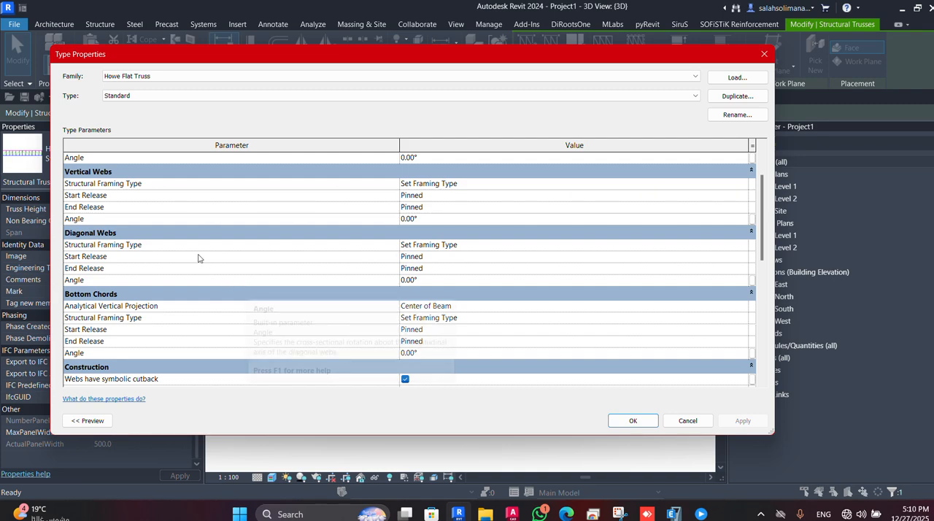
scroll(187, 278, "down", 6)
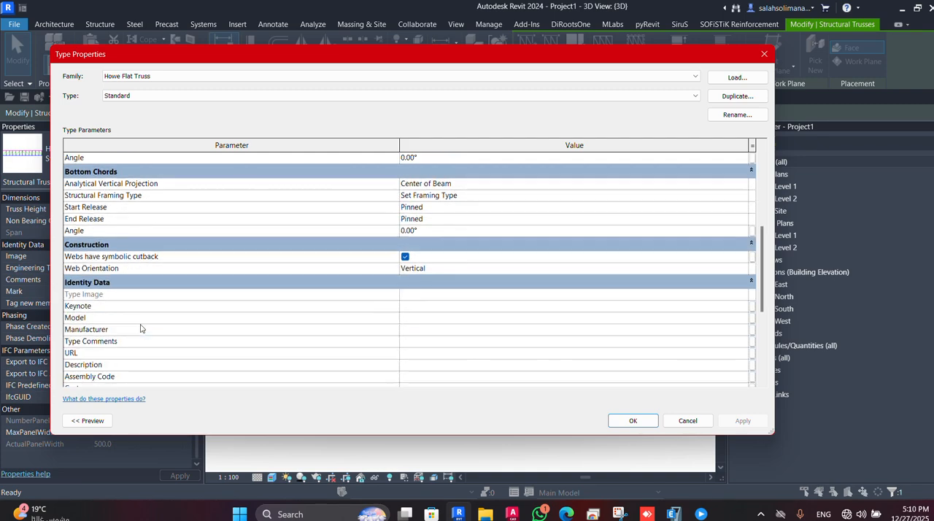
scroll(260, 312, "up", 10)
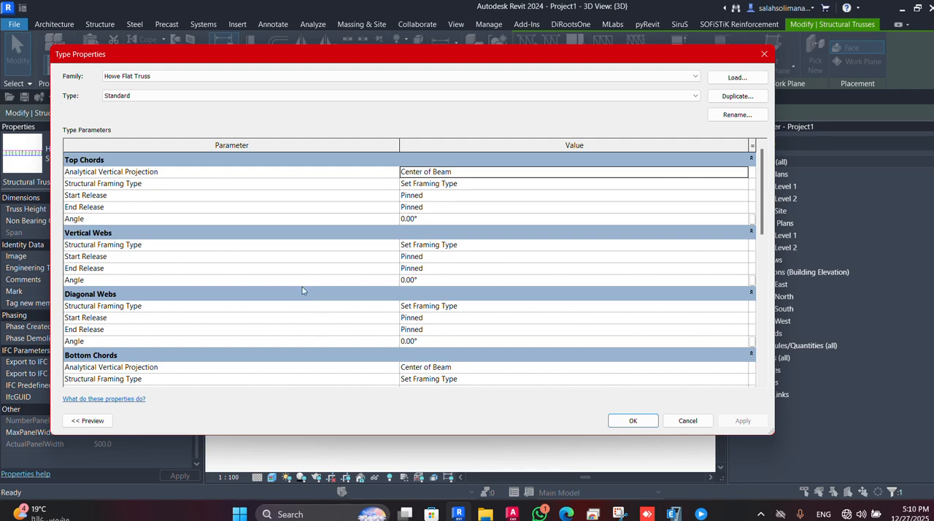
left_click(649, 425)
left_click(612, 378)
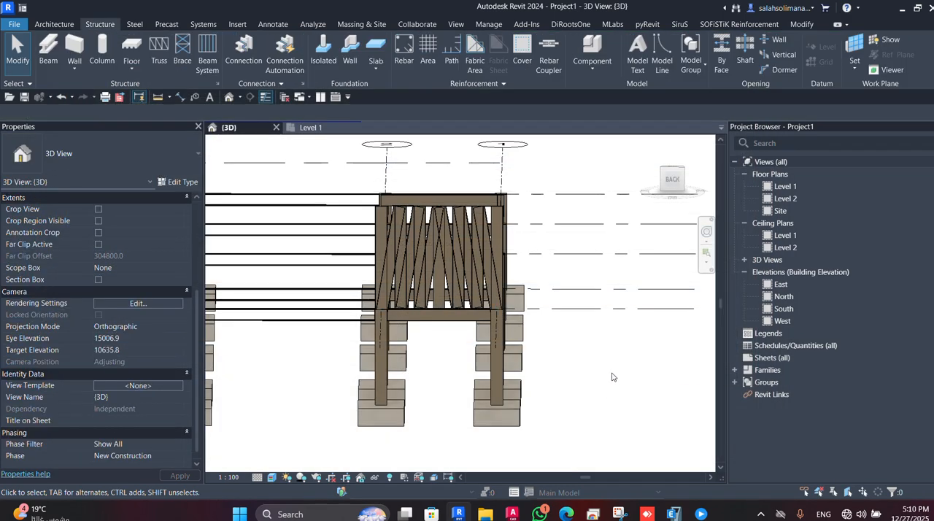
Open the truss's profile for editing and select its straight top chord line.
left_click(470, 312)
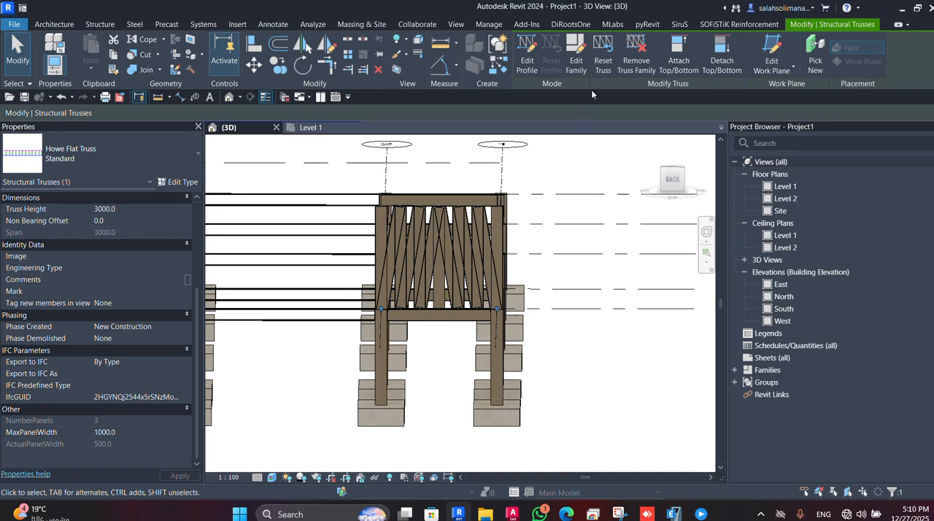
left_click(527, 64)
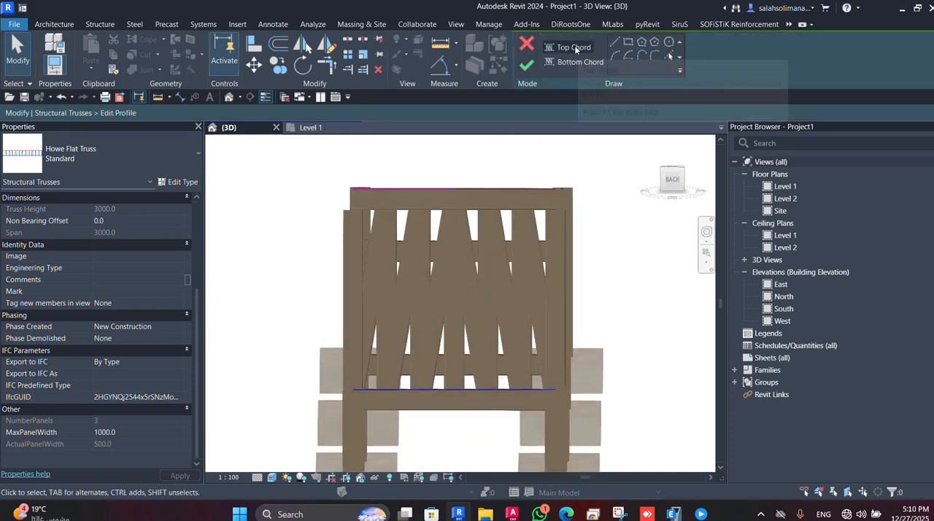
left_click(573, 47)
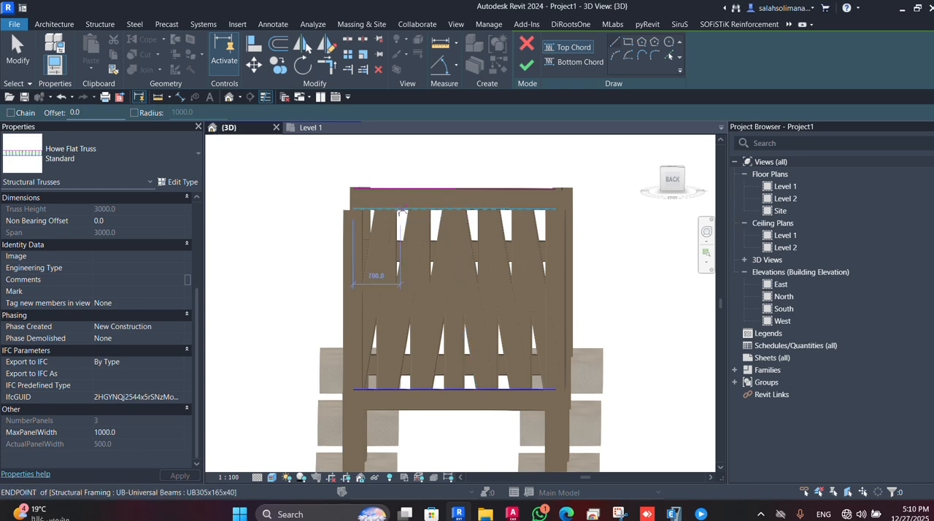
middle_click_drag(403, 212, 407, 286)
key("Escape")
left_click(452, 264)
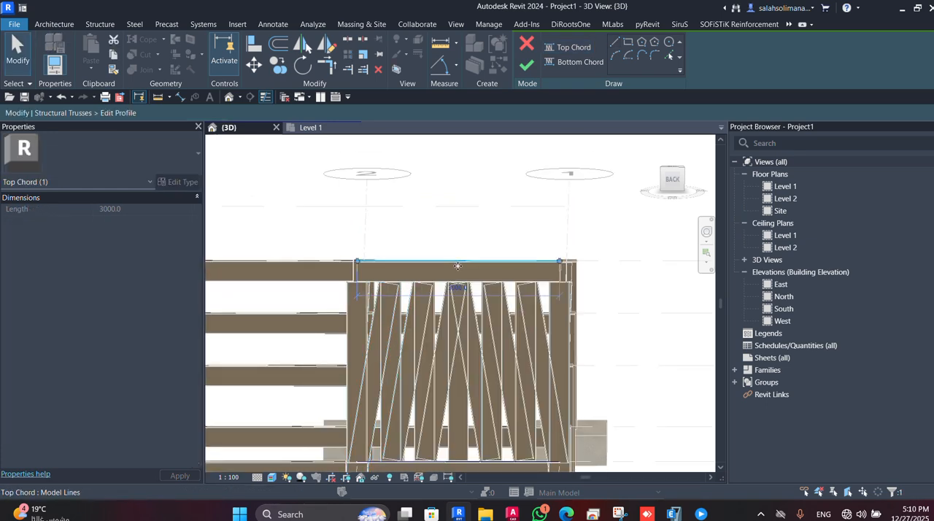
Sketch a three-point arc as the top chord, spanning about 3200 mm and rising above the straight chord line.
left_click(617, 57)
left_click(341, 261)
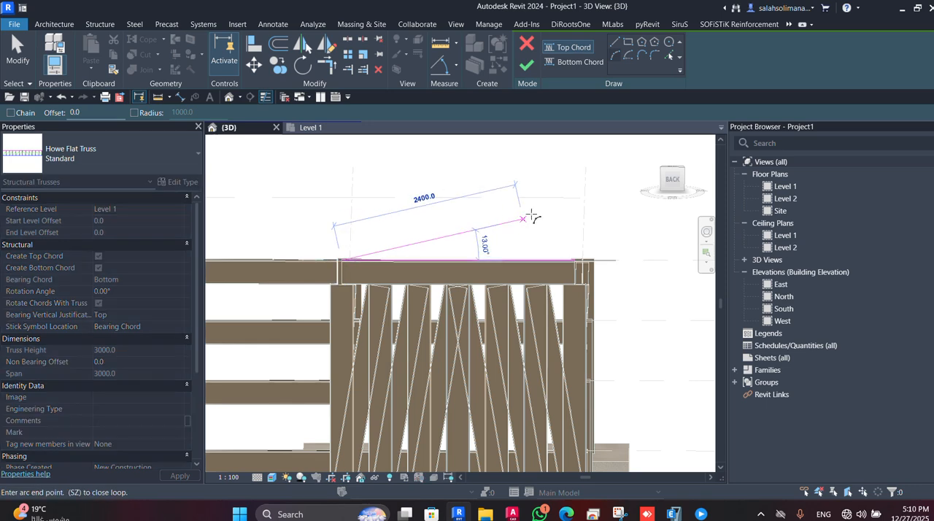
left_click(589, 261)
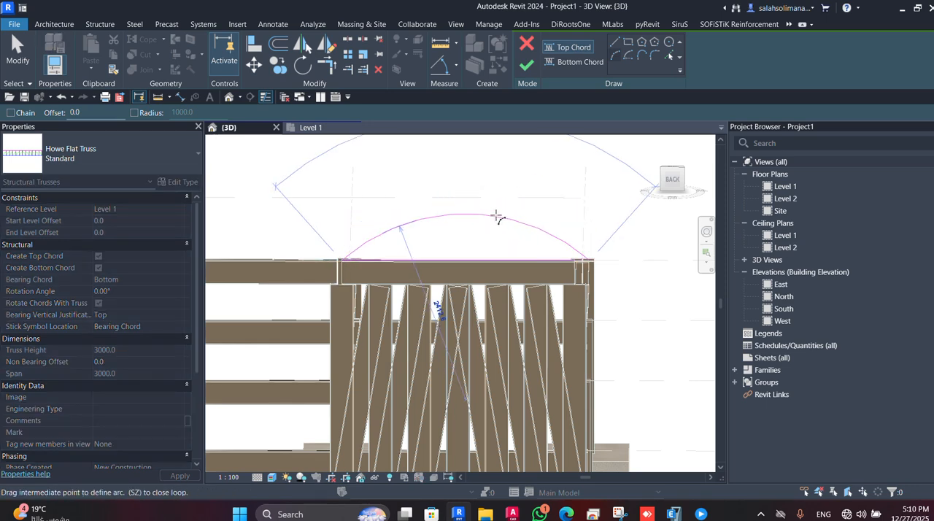
left_click(485, 211)
key("Escape")
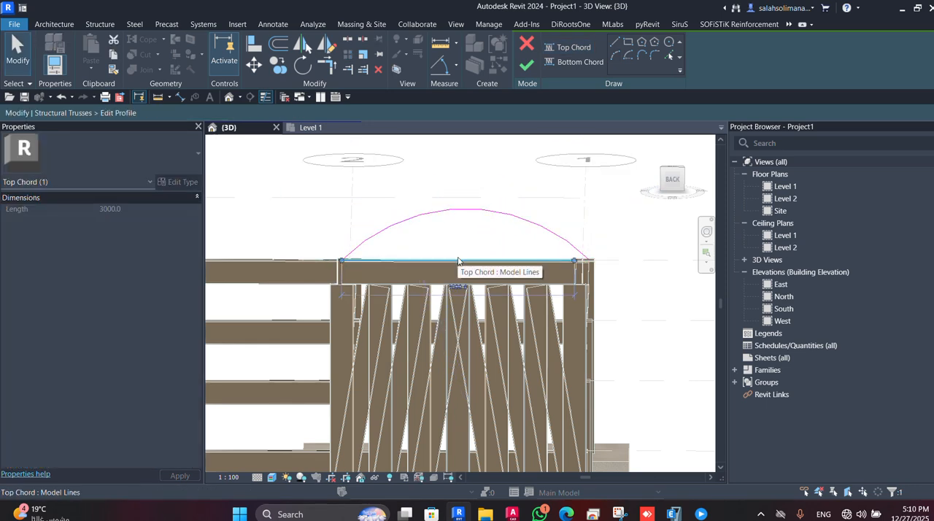
Delete the straight top chord line, finish the profile edit and dismiss the save reminder without saving.
key("Delete")
middle_click_drag(448, 319, 469, 265, "shift")
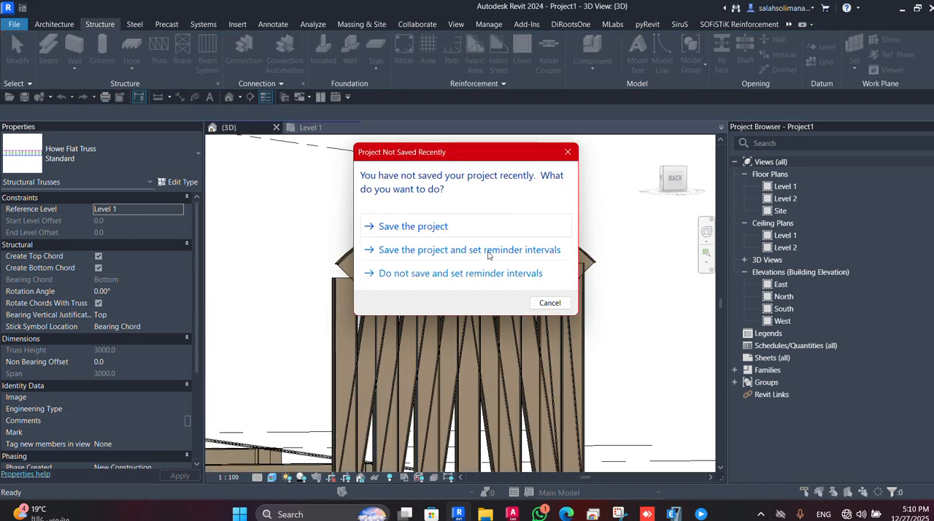
left_click(568, 152)
Select the arched truss, reset its profile to the original flat shape and clear the selection.
left_click(487, 278)
middle_click_drag(488, 277, 512, 324, "shift")
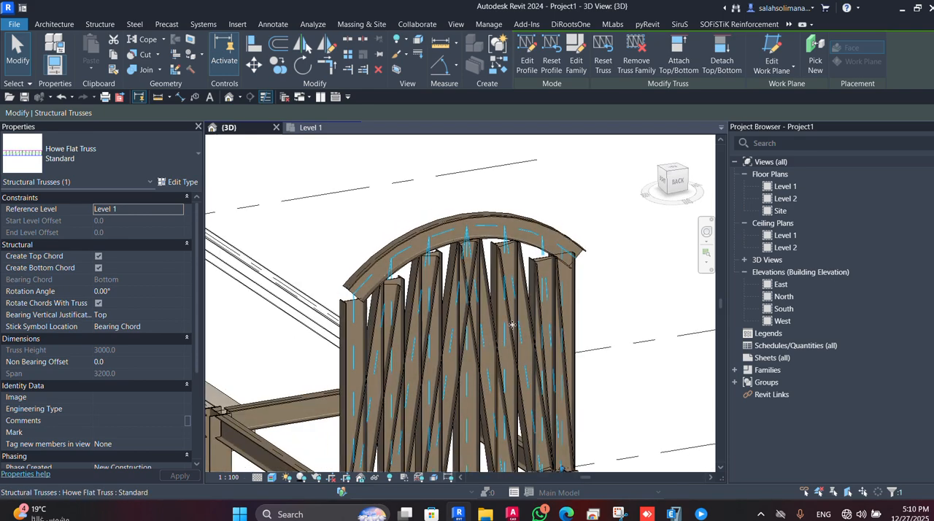
left_click(551, 65)
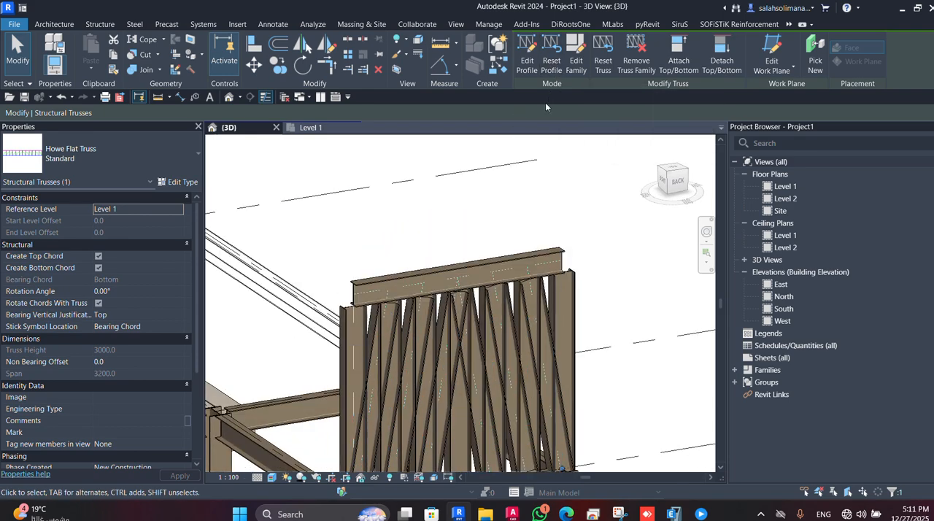
scroll(463, 260, "down", 5)
middle_click_drag(467, 257, 463, 259, "shift")
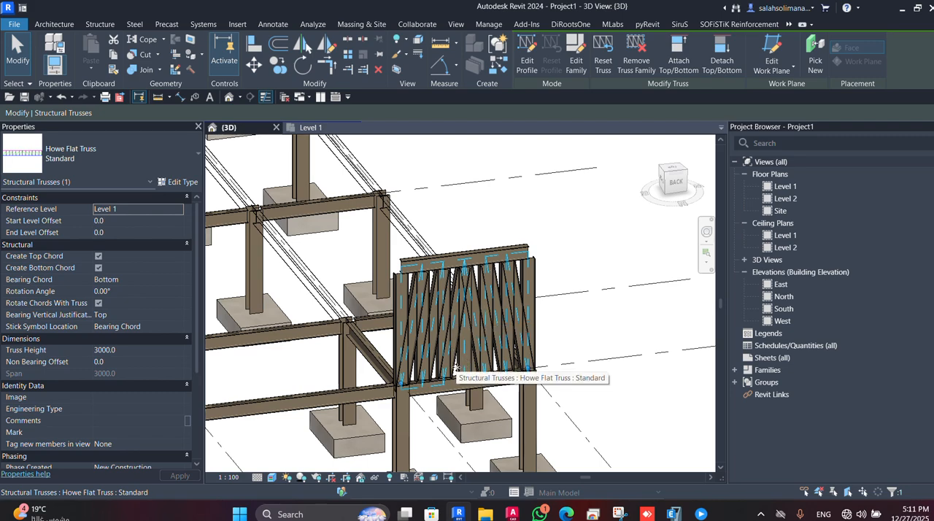
middle_click_drag(454, 350, 470, 327, "shift")
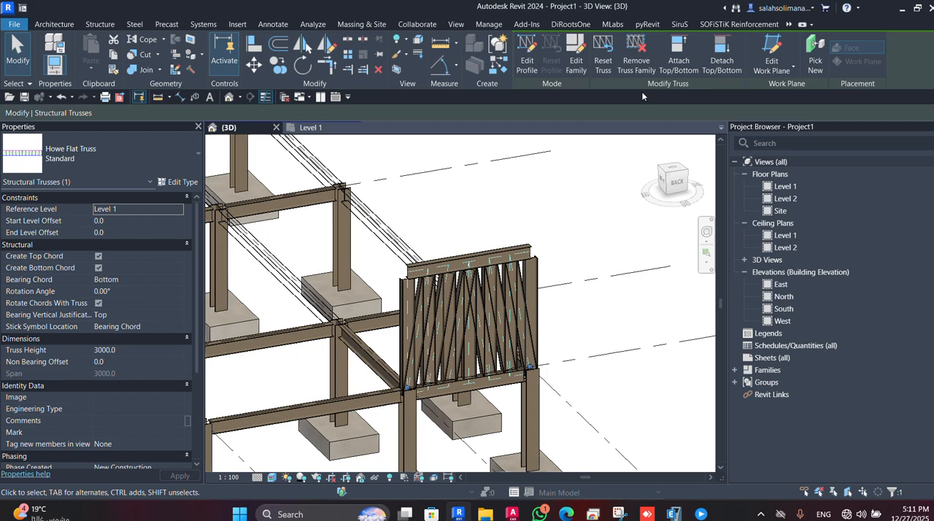
key("Escape")
Select the truss's top chord and web members one at a time to inspect them as individual framing elements.
middle_click_drag(469, 314, 473, 337, "shift")
scroll(519, 292, "up", 3)
left_click(519, 292)
left_click(424, 207)
left_click(365, 278)
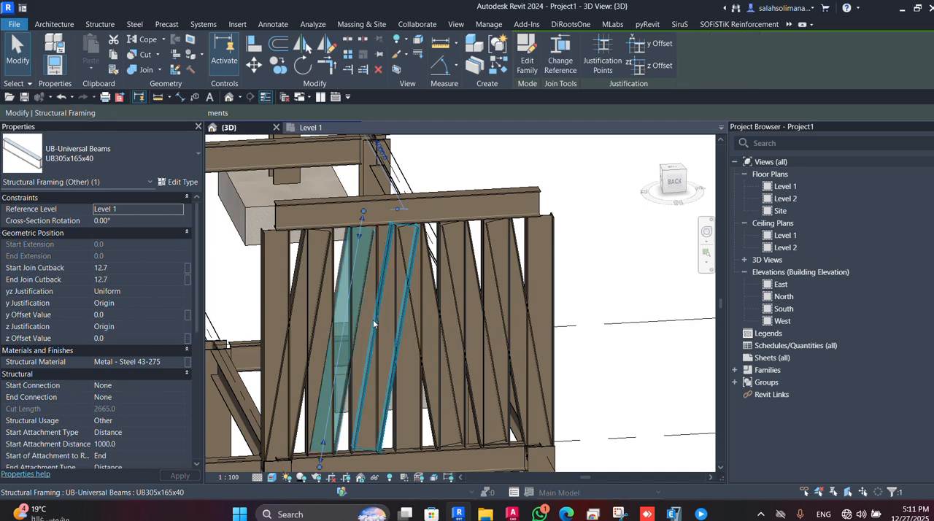
key("Escape")
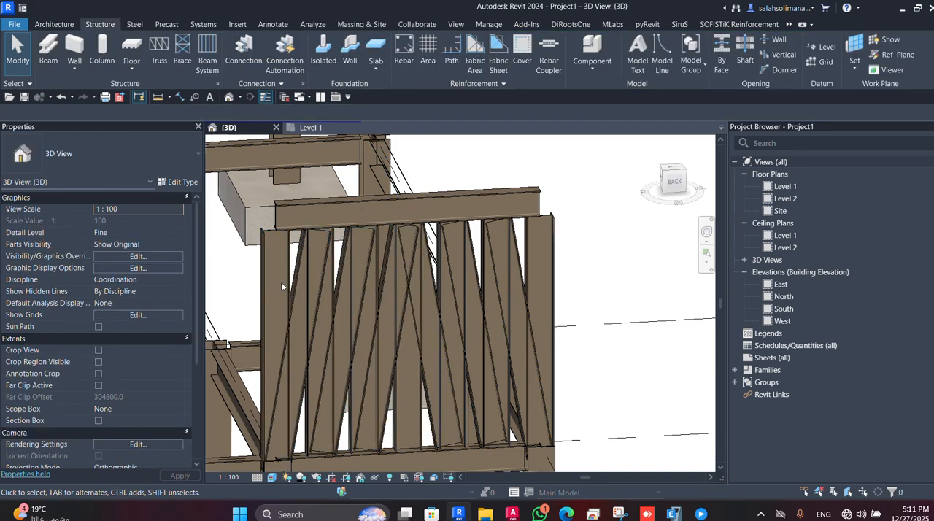
Select the truss's outer vertical web and examine its connection to the chords and the frame from several angles.
left_click(281, 257)
middle_click_drag(446, 332, 479, 357, "shift")
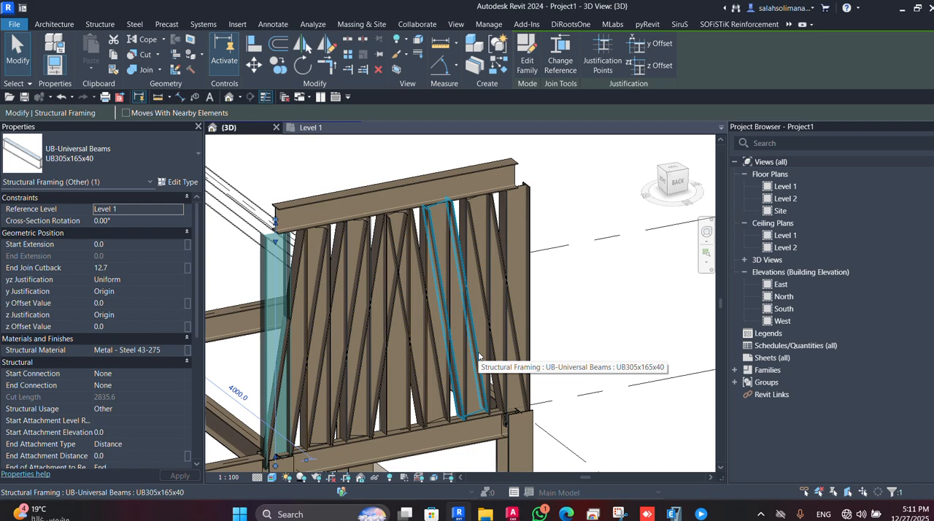
scroll(479, 357, "down", 4)
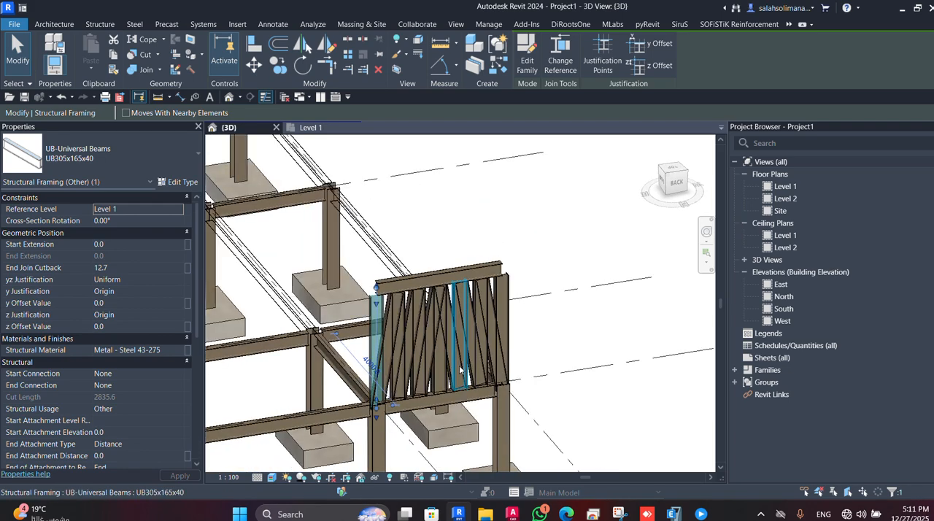
scroll(460, 370, "down", 3)
middle_click_drag(461, 370, 492, 405, "shift")
scroll(483, 342, "up", 3)
middle_click_drag(349, 363, 299, 313, "shift")
middle_click_drag(347, 337, 581, 376, "shift")
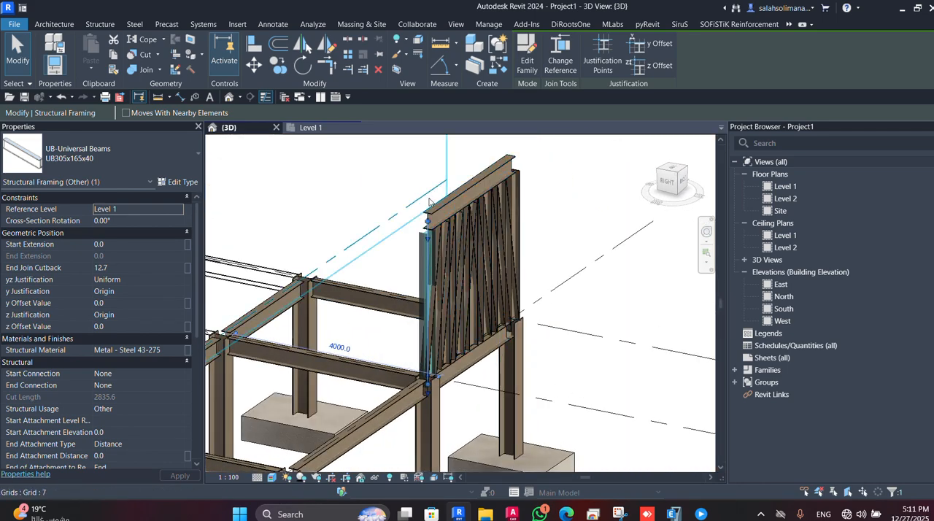